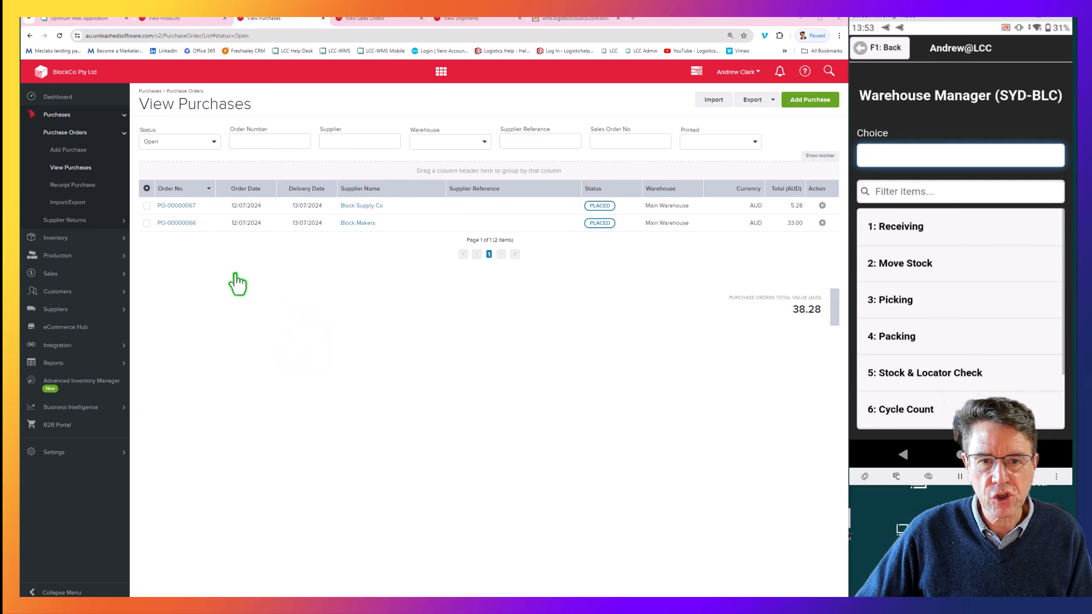
Open the Block Makers purchase order, and view the units of measure of the product BULK - Pink Block.
left_click(185, 223)
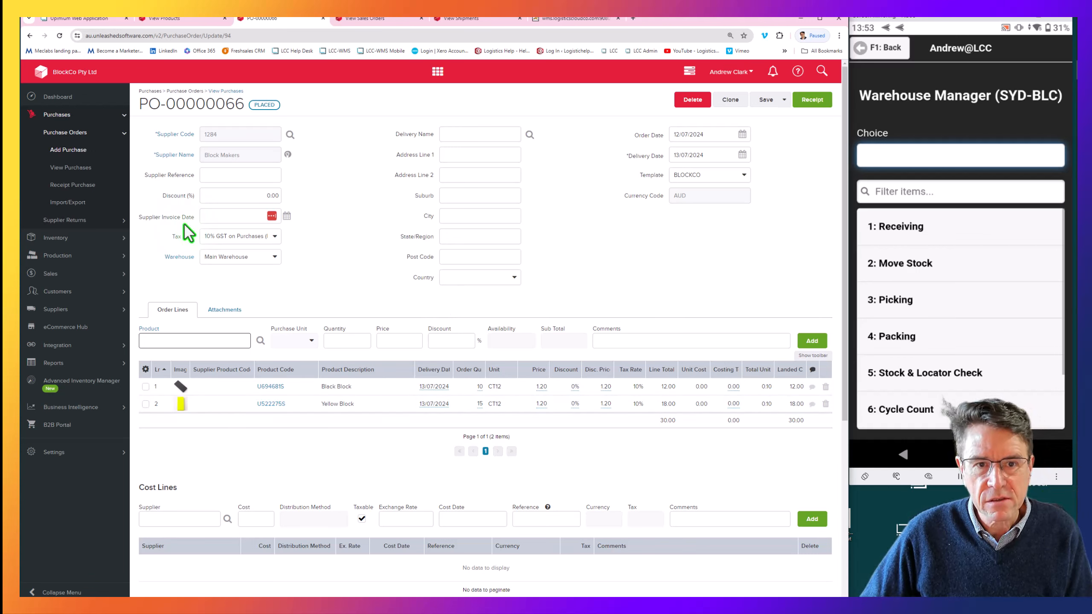
left_click(183, 18)
left_click(293, 232)
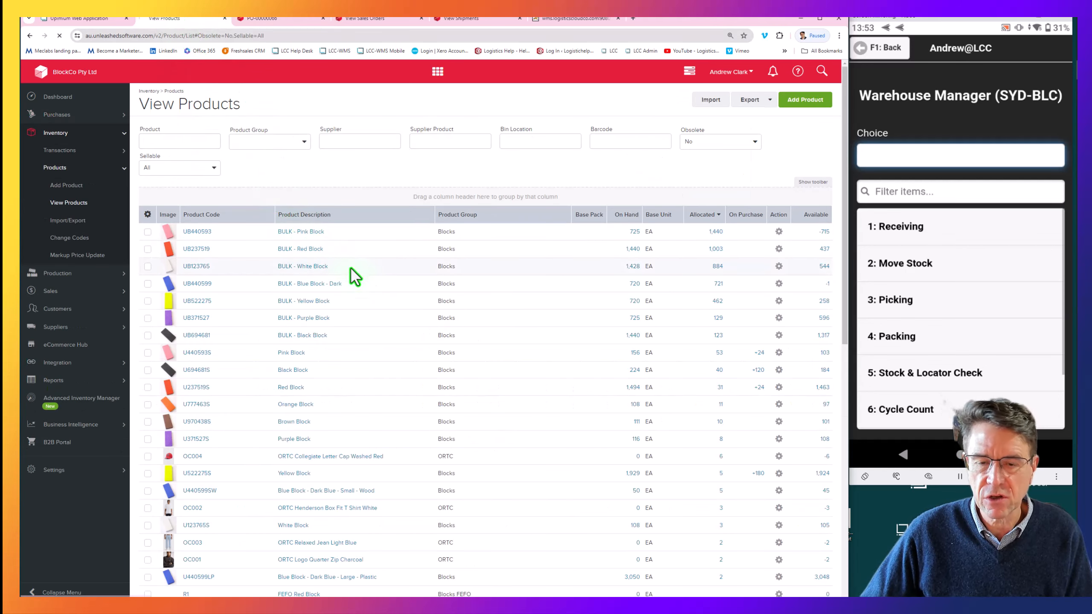
scroll(506, 374, "down", 2)
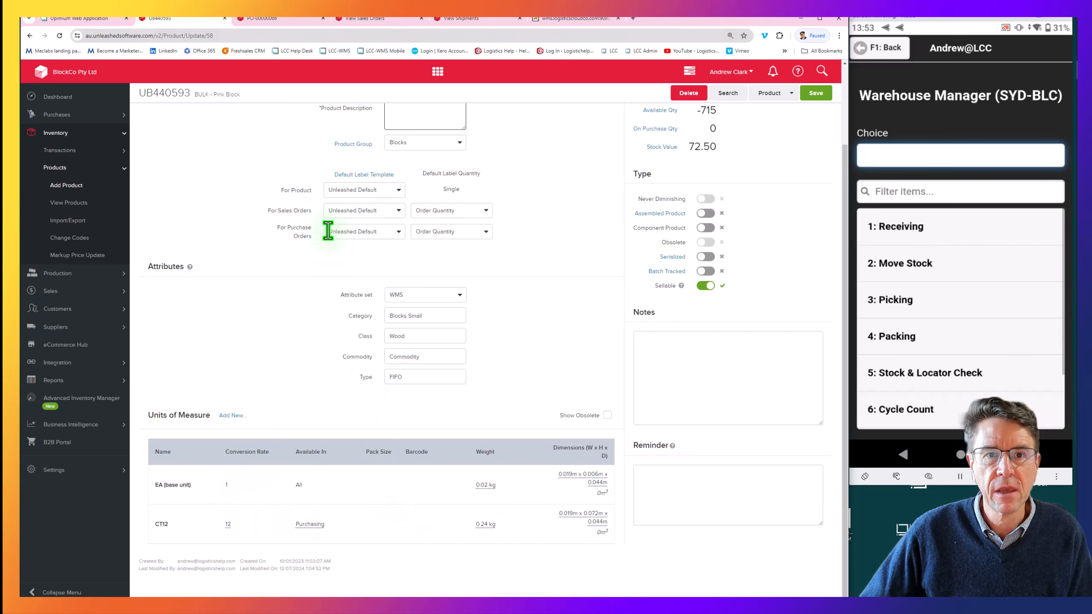
Review the Block Supply Co purchase order, and switch to the Logistics Cloud WMS to view the inbound orders and their lines.
left_click(279, 18)
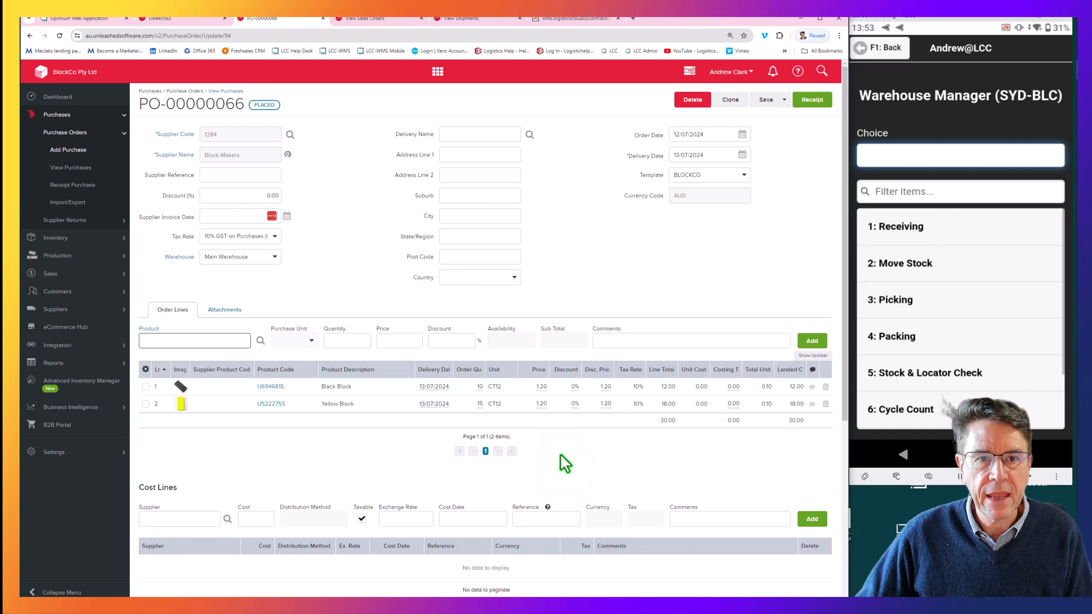
left_click(226, 91)
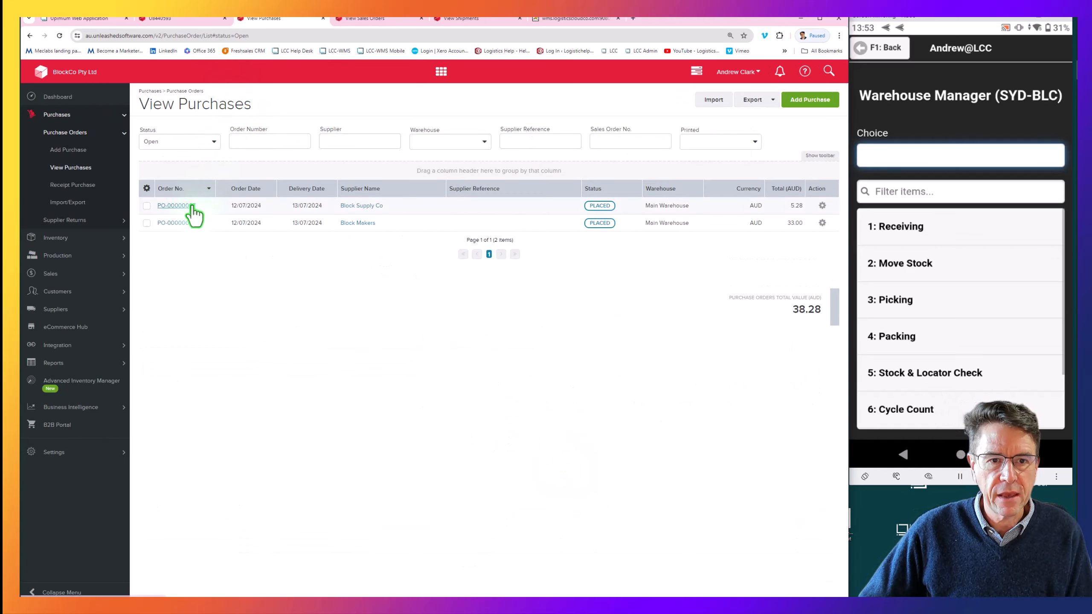
left_click(182, 206)
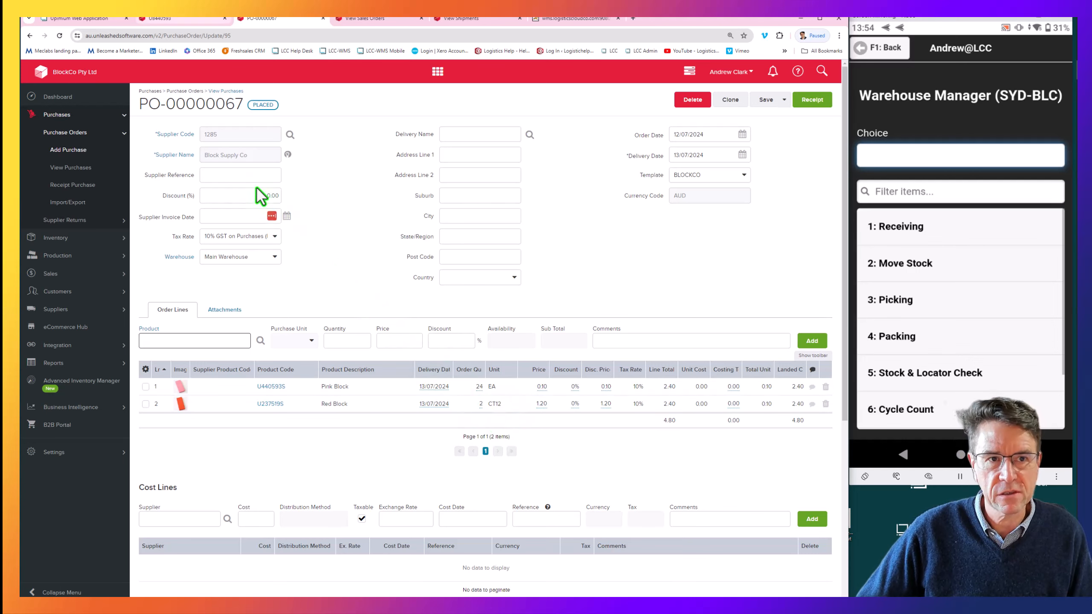
left_click(79, 19)
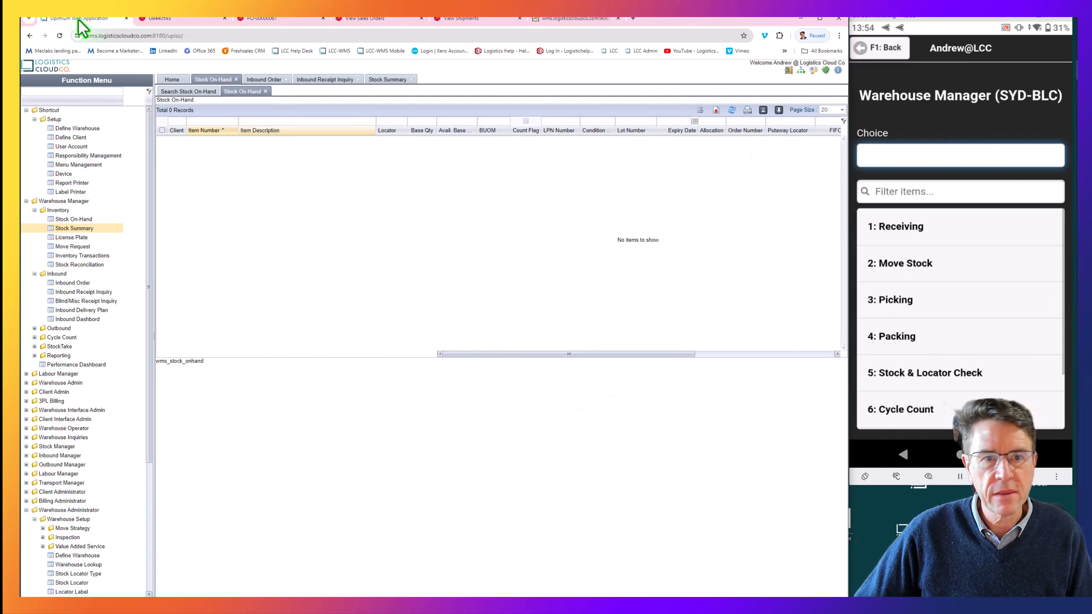
left_click(266, 80)
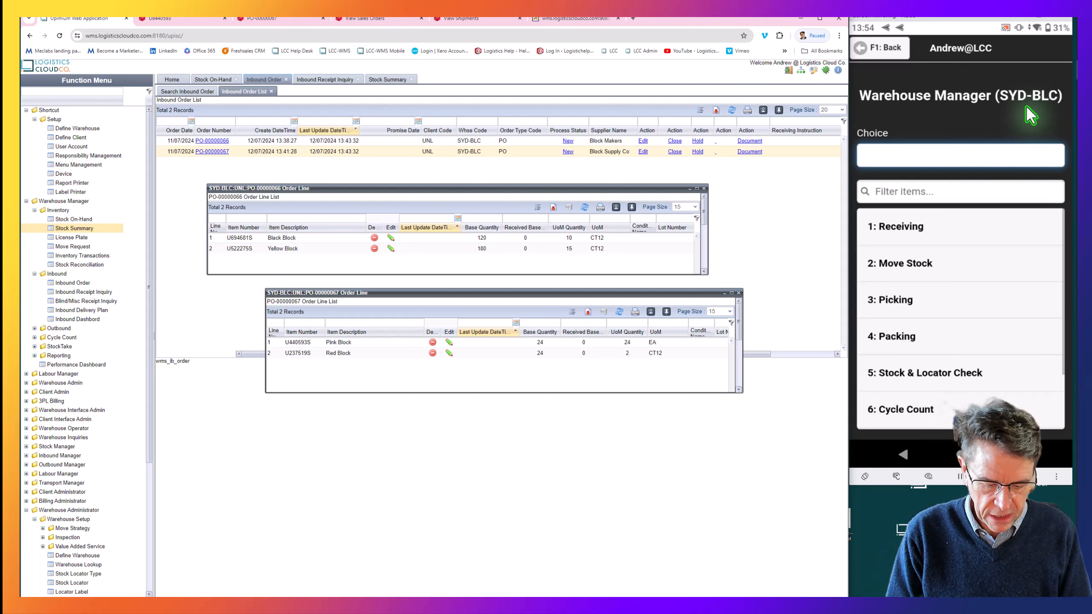
Start an order receipt on the handheld for the Block Makers purchase order and enter the supplier's invoice number.
key("1")
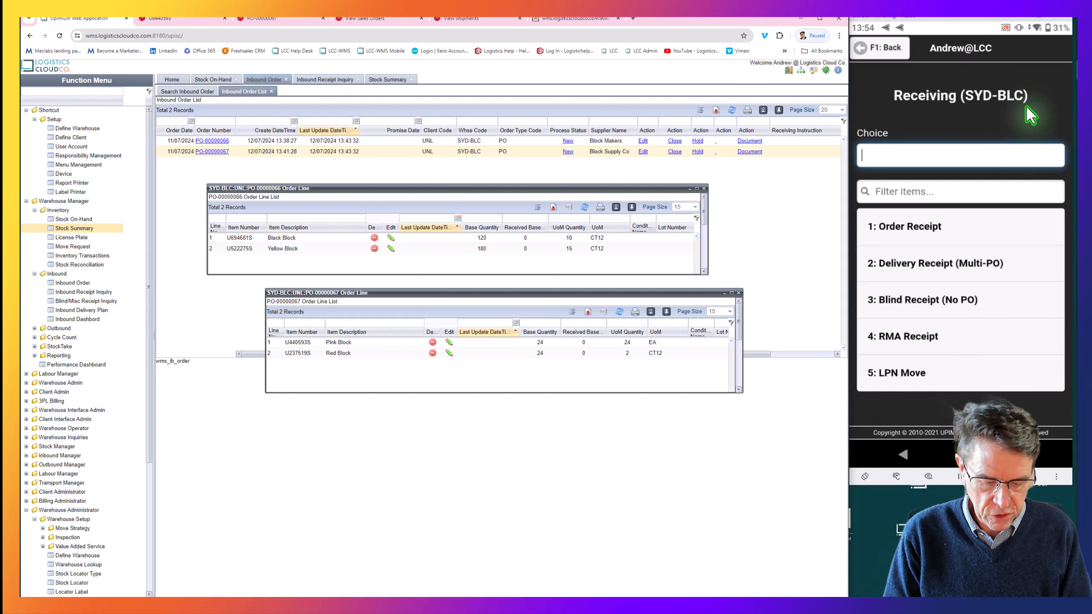
key("1")
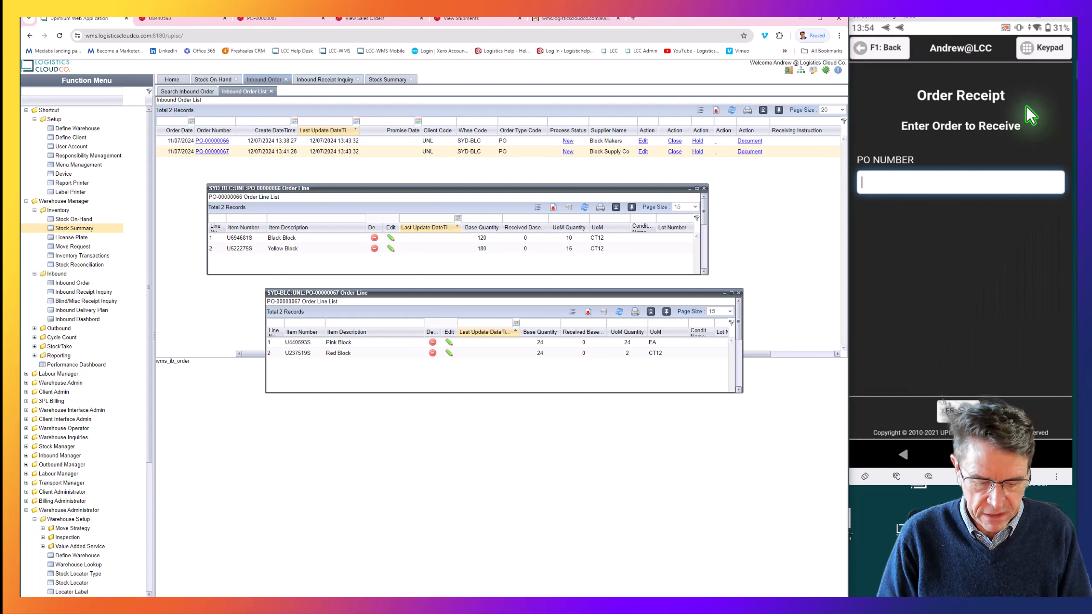
key("Return")
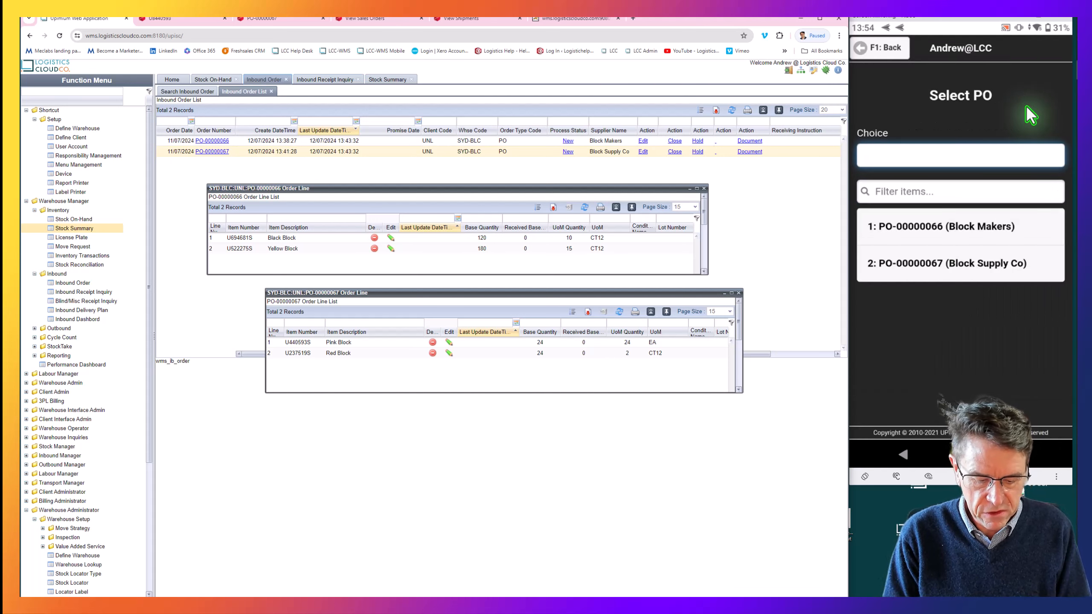
key("1")
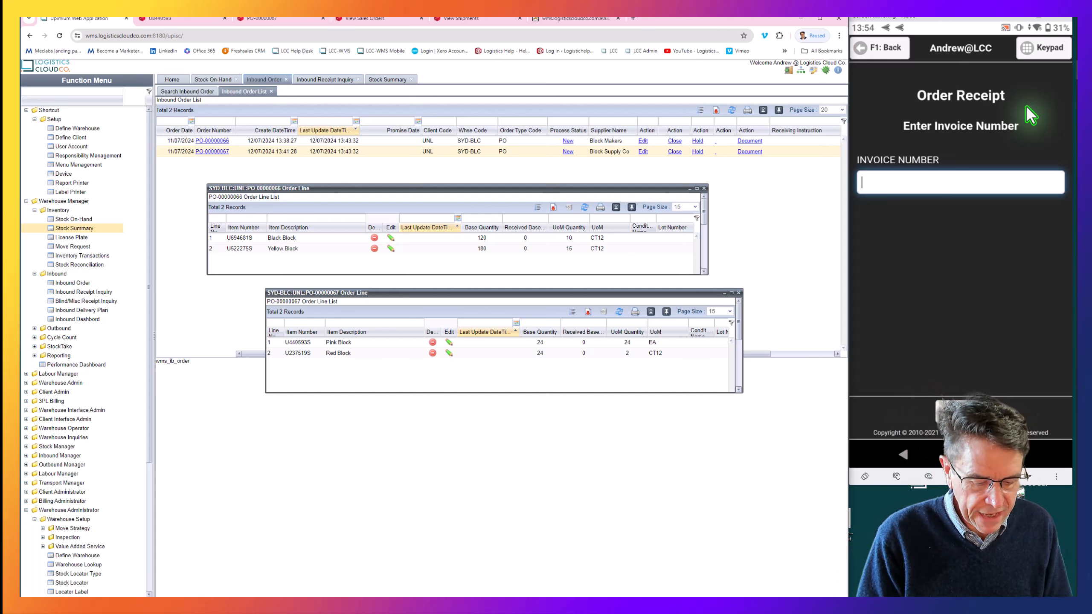
type("I2")
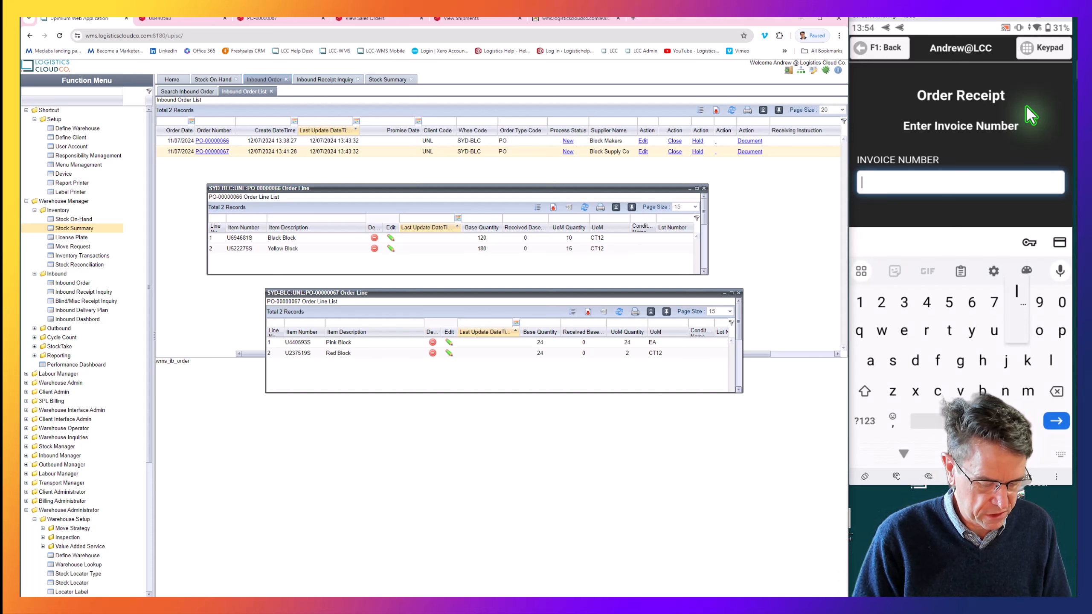
type("548856")
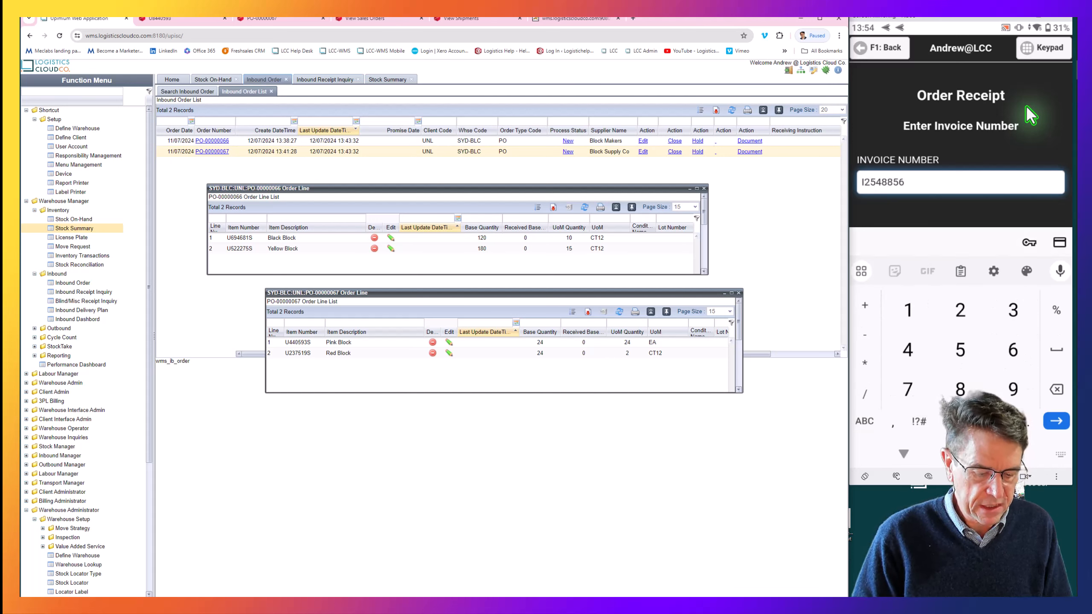
key("Return")
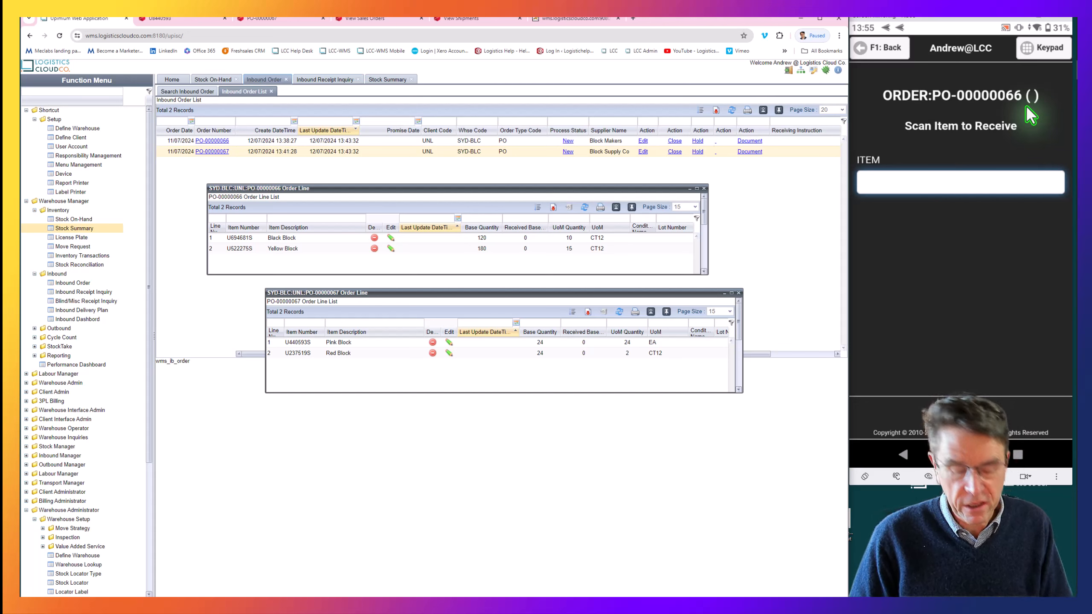
Scan Yellow Block (U522275S) as the item to receive and set its CT12 quantity to 15.
key("Return")
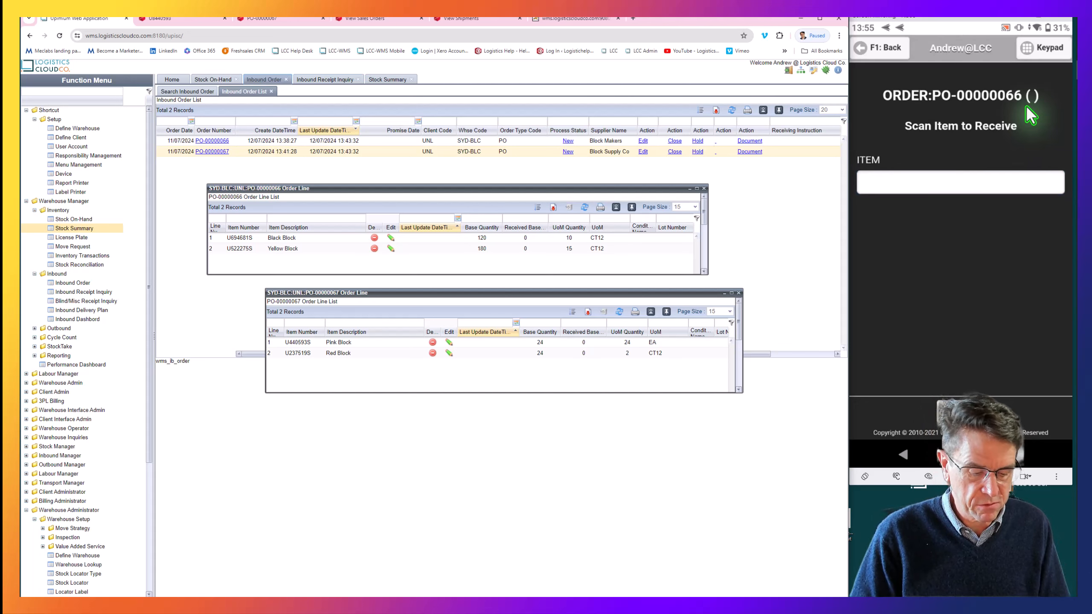
key("Return")
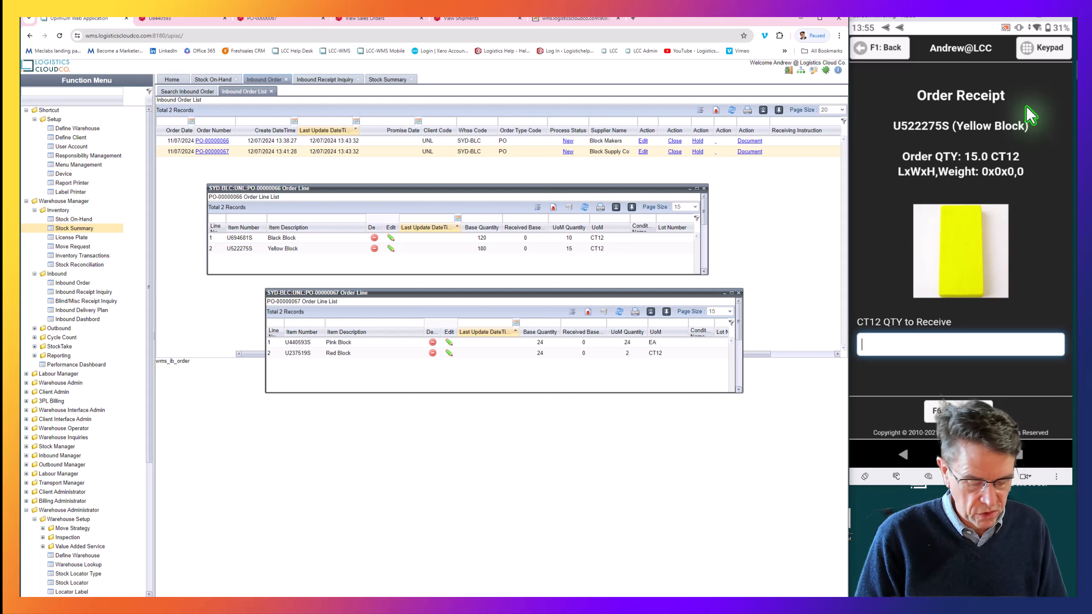
type("1")
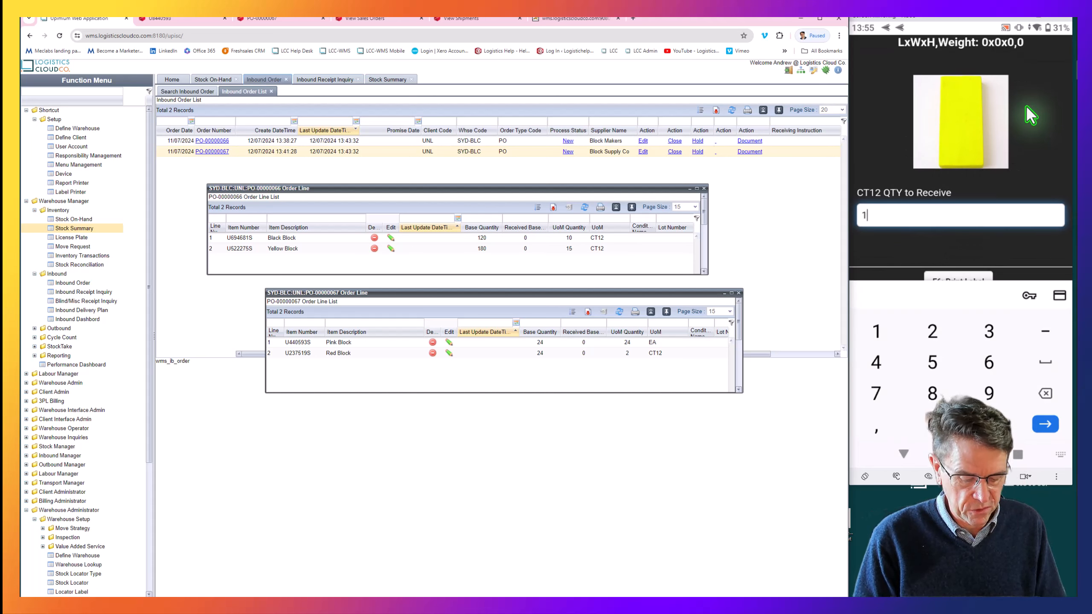
type("5")
key("Return")
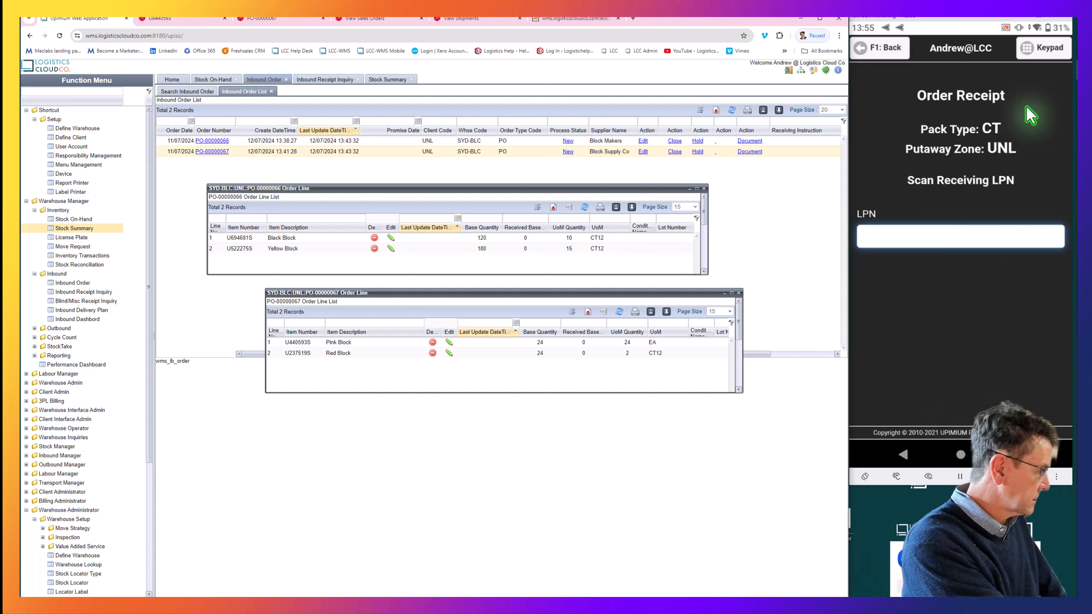
Assign the Yellow Block receipt to LPN A0086, choose its container type and place it at locator RCV.
key("Return")
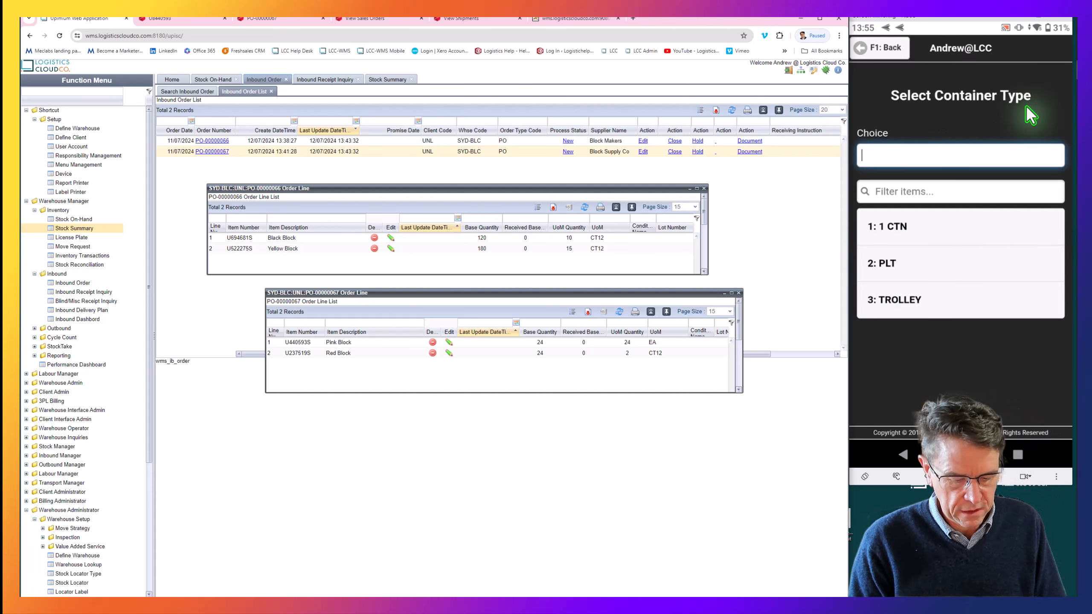
key("Return")
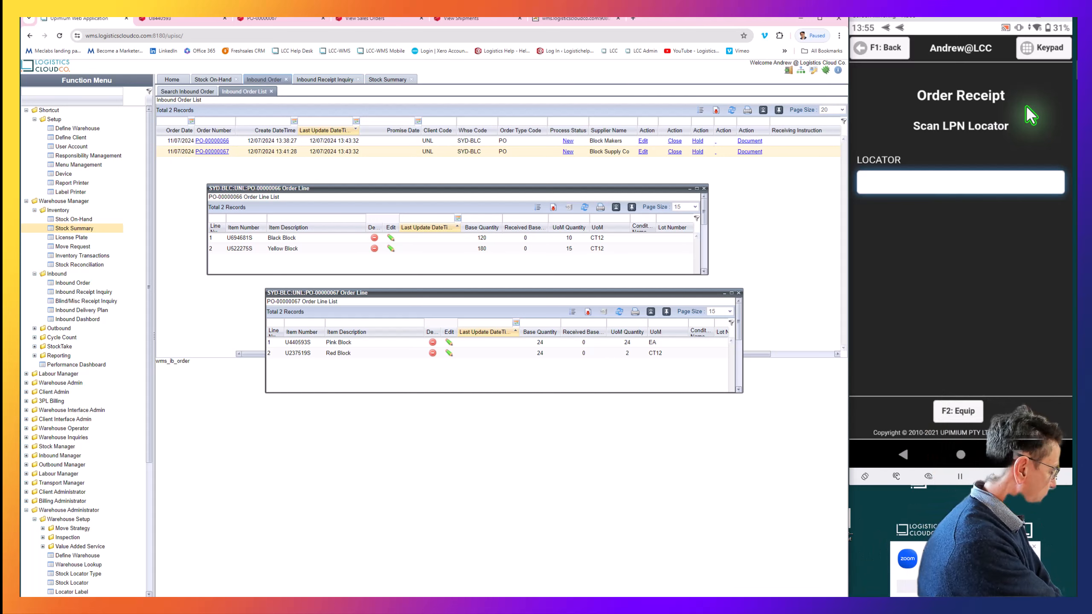
type("RCV")
key("Return")
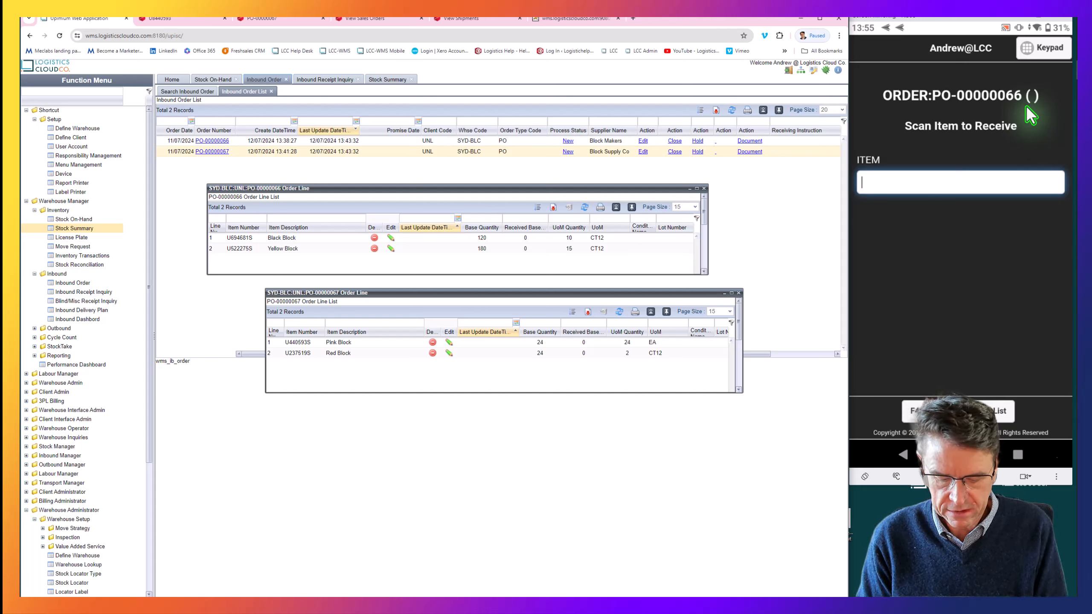
Pick Black Block (U694681S) from the order's item list and receive 10 CT12 into LPN A0086.
key("F4")
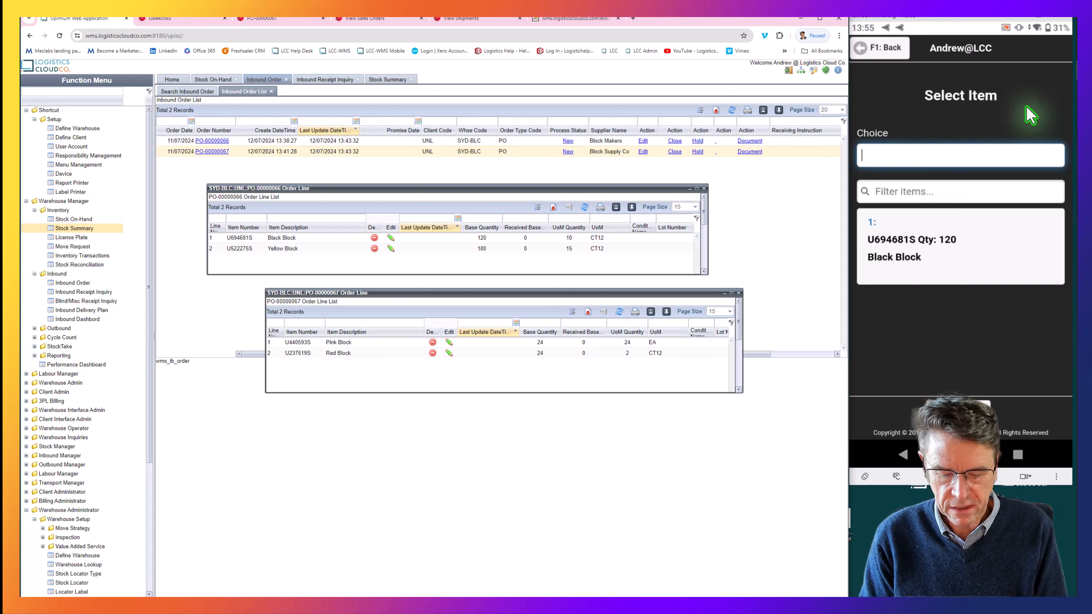
key("Return")
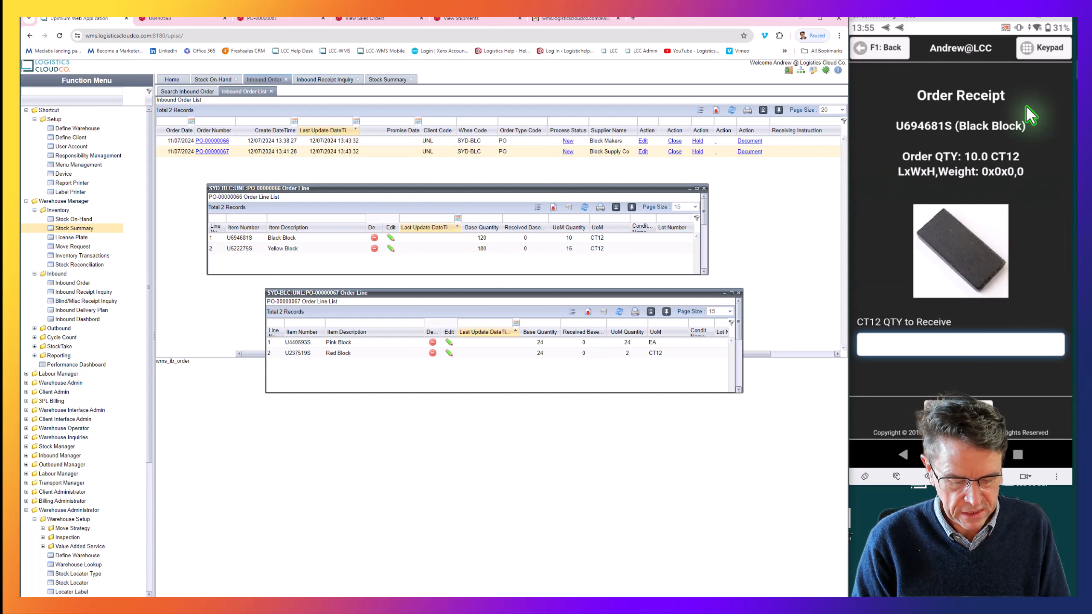
type("1")
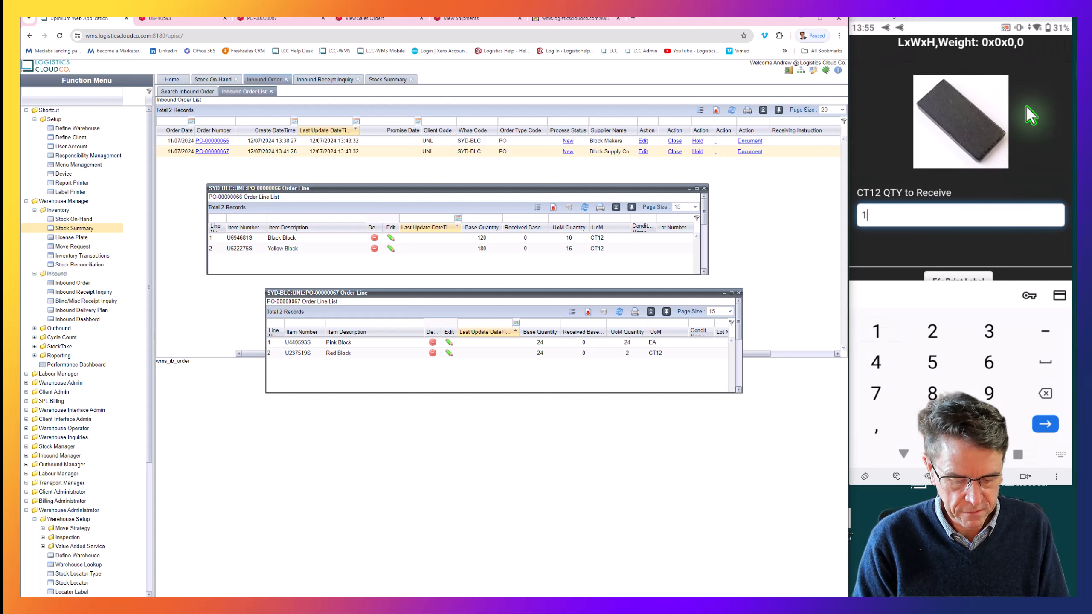
type("0")
key("Return")
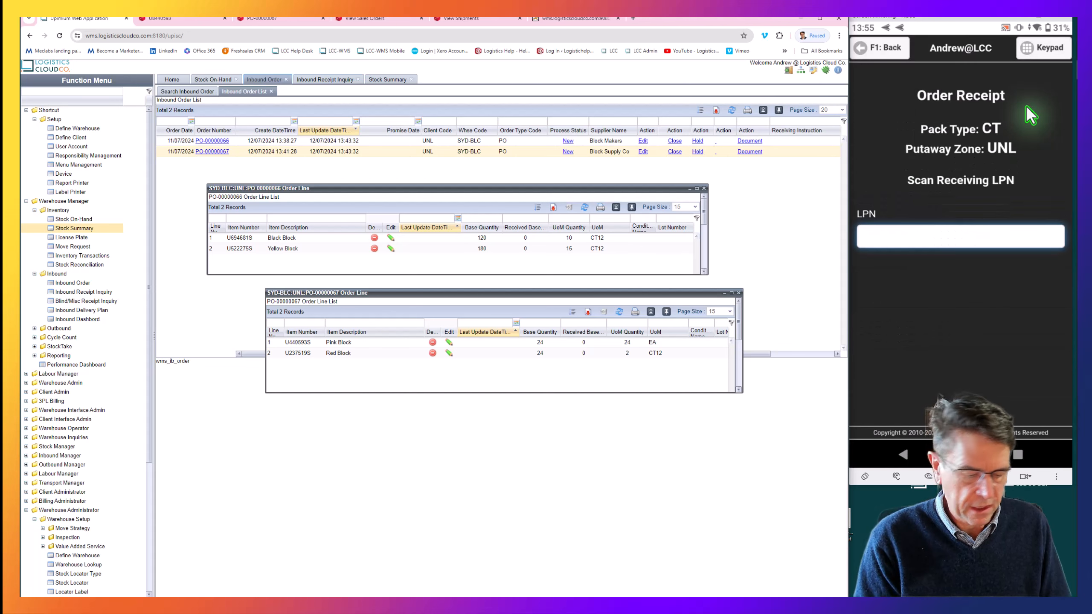
type("A00080")
key("Return")
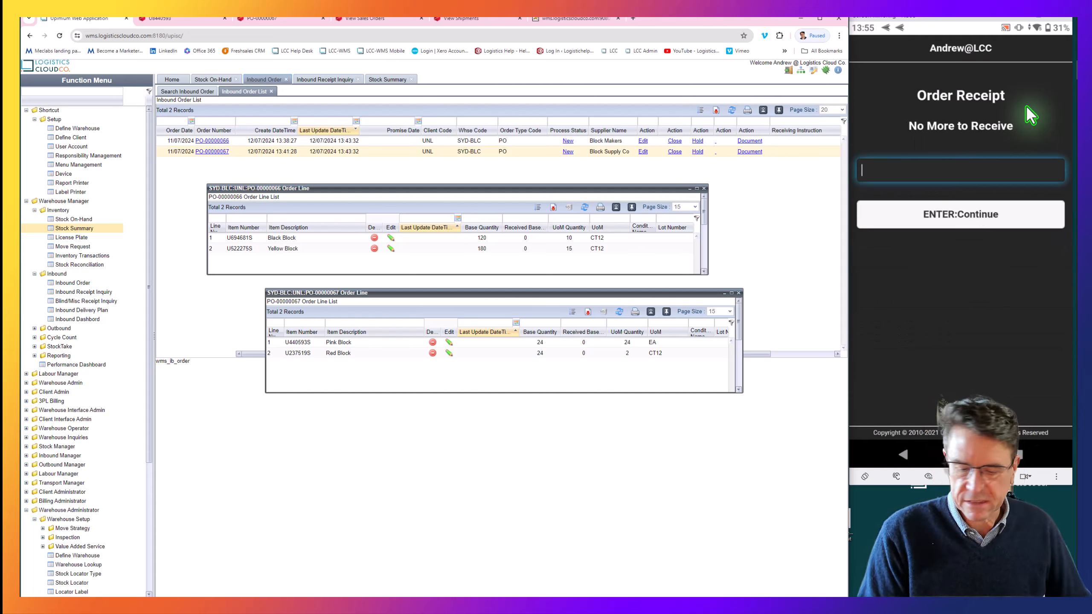
Complete the Block Makers order receipt and return to the purchase order entry prompt.
key("Return")
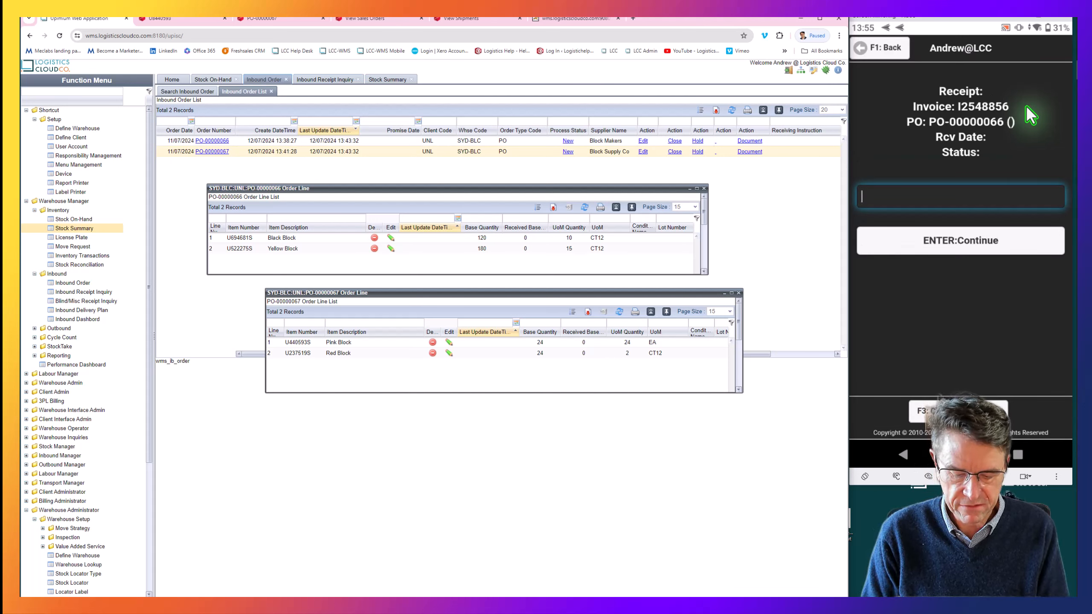
key("Return")
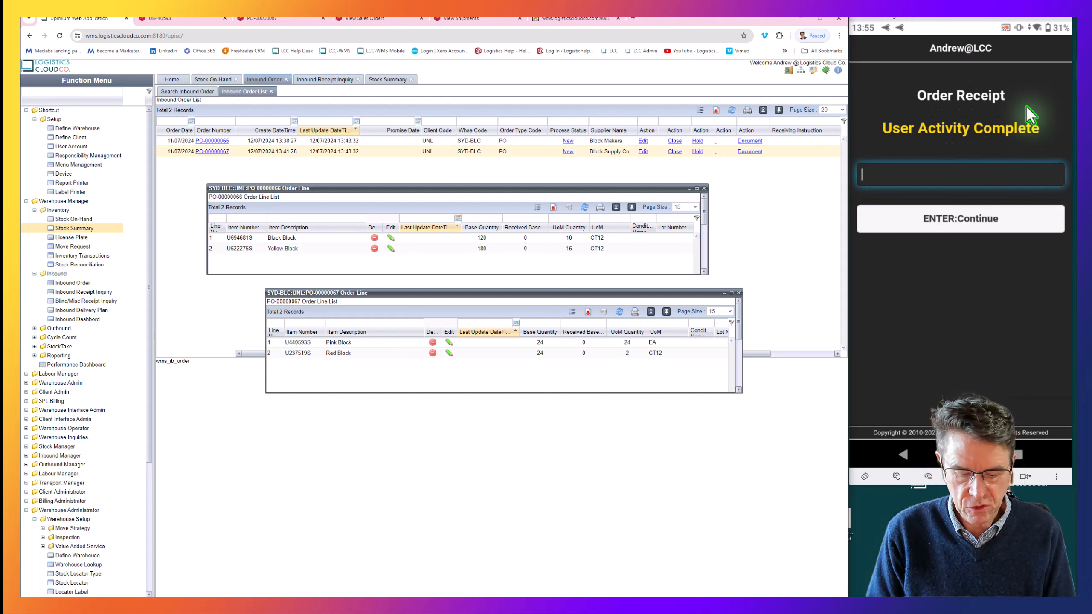
key("Return")
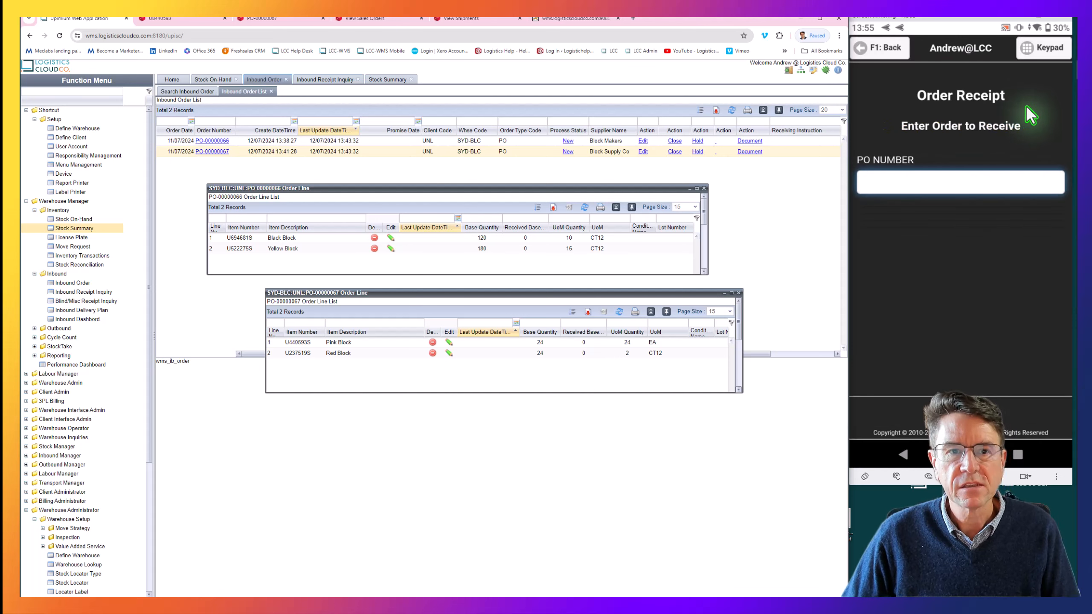
Refresh the Stock On-Hand and Inbound Order lists, and list the open orders on the handheld to check the receipt.
left_click(210, 79)
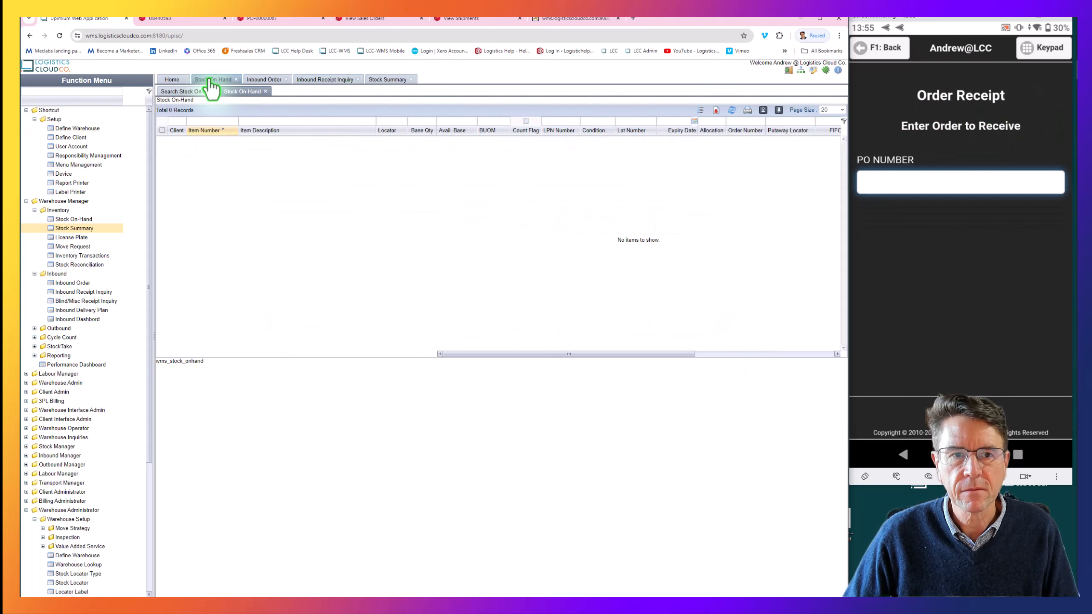
left_click(731, 111)
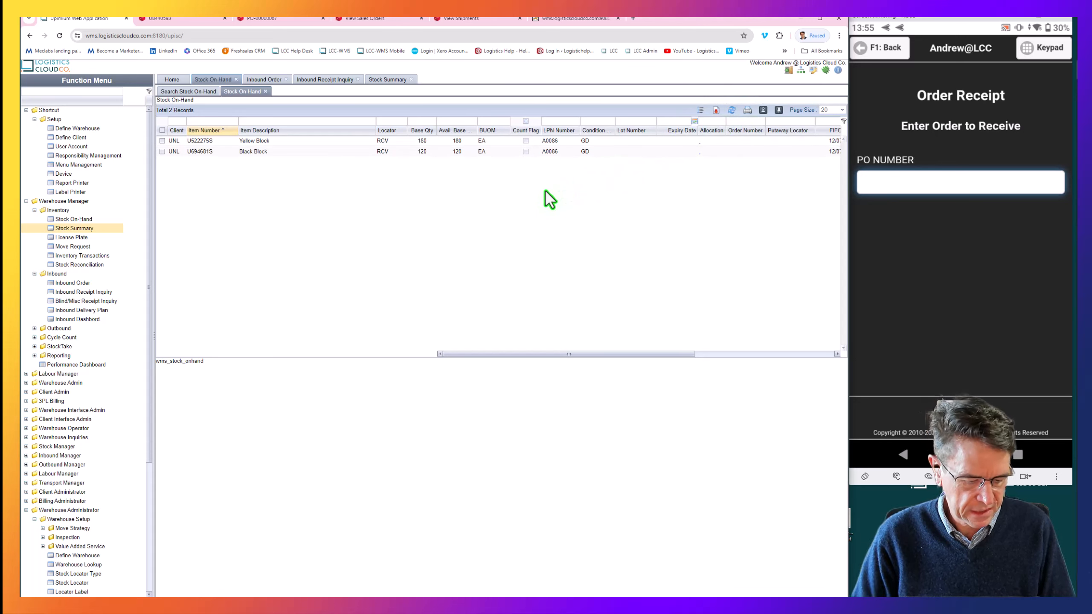
key("Return")
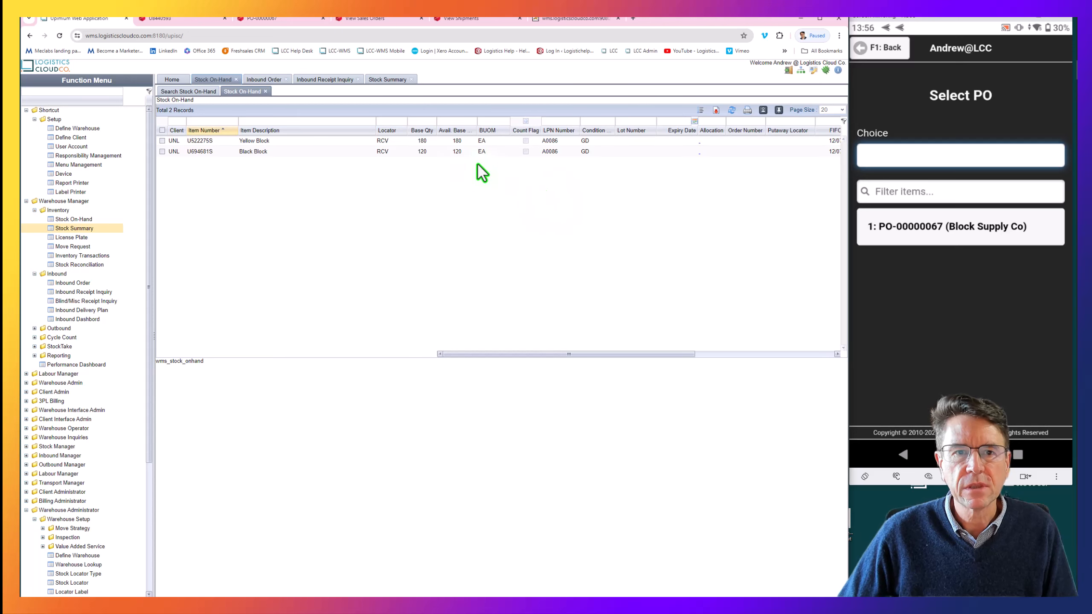
left_click(263, 81)
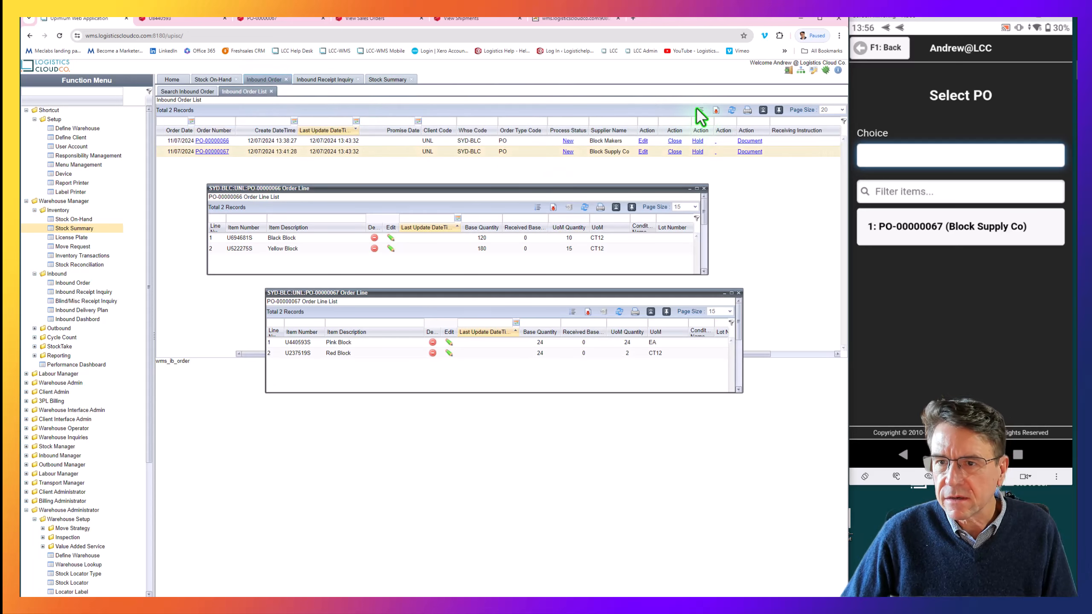
left_click(731, 111)
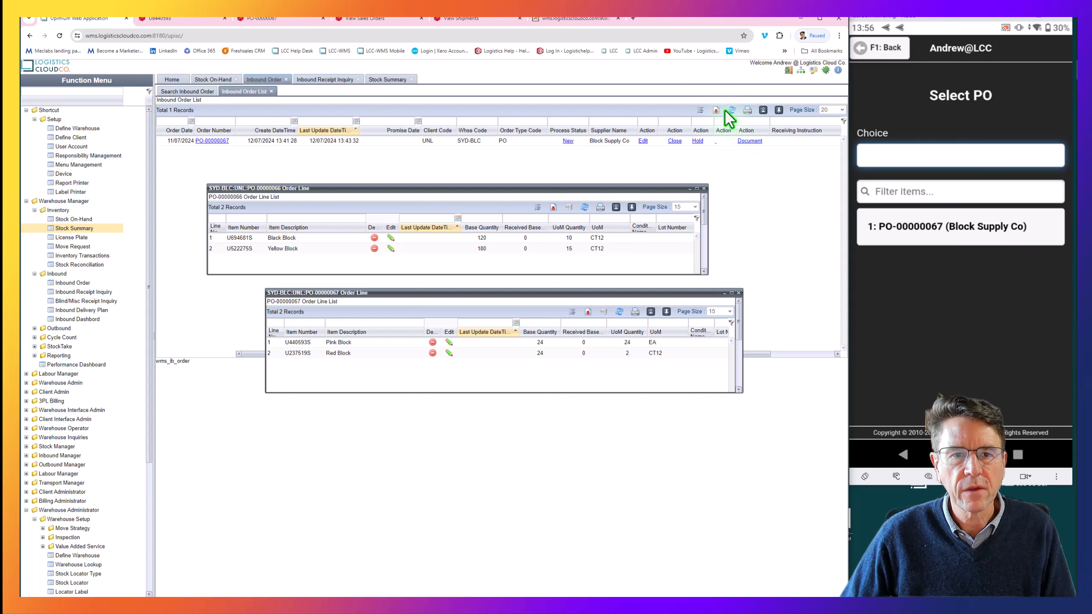
Search all inbound orders with Show All Open Orders cleared, and refresh the Block Makers order's lines to check the received quantities.
left_click(183, 91)
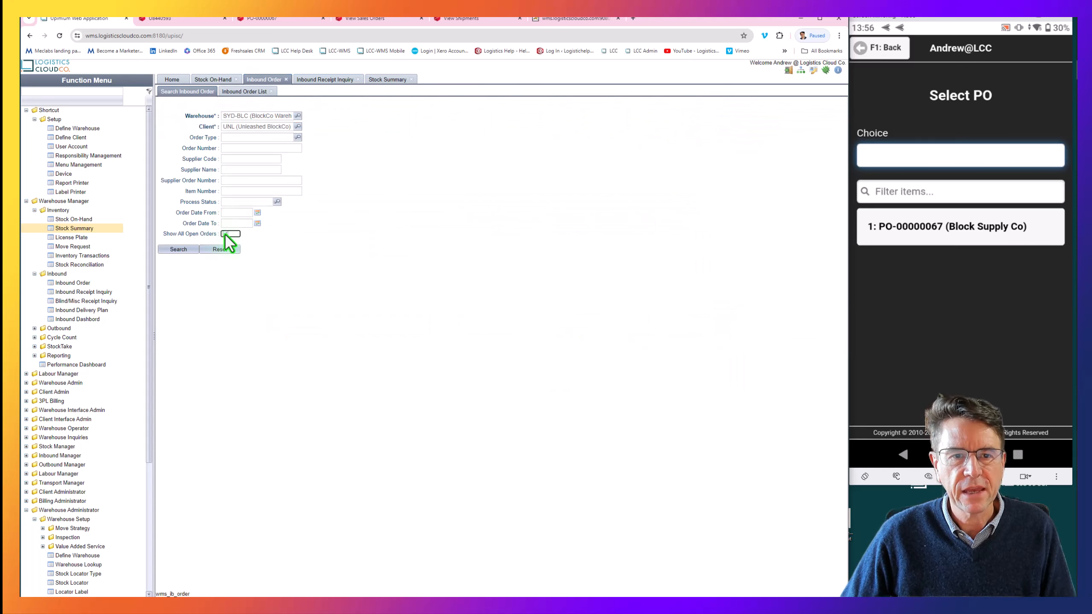
left_click(172, 249)
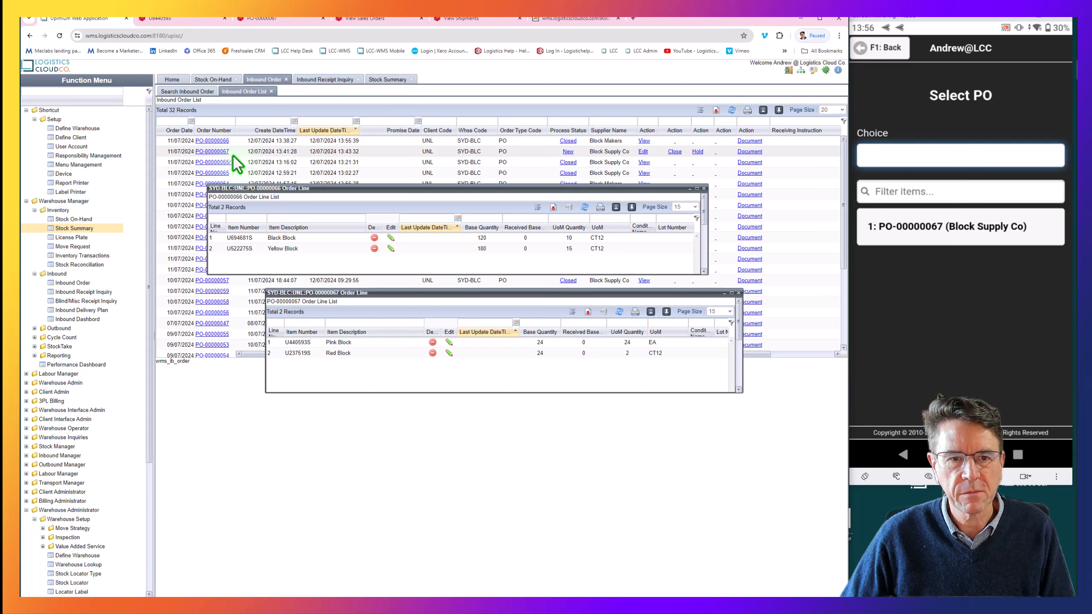
left_click(584, 207)
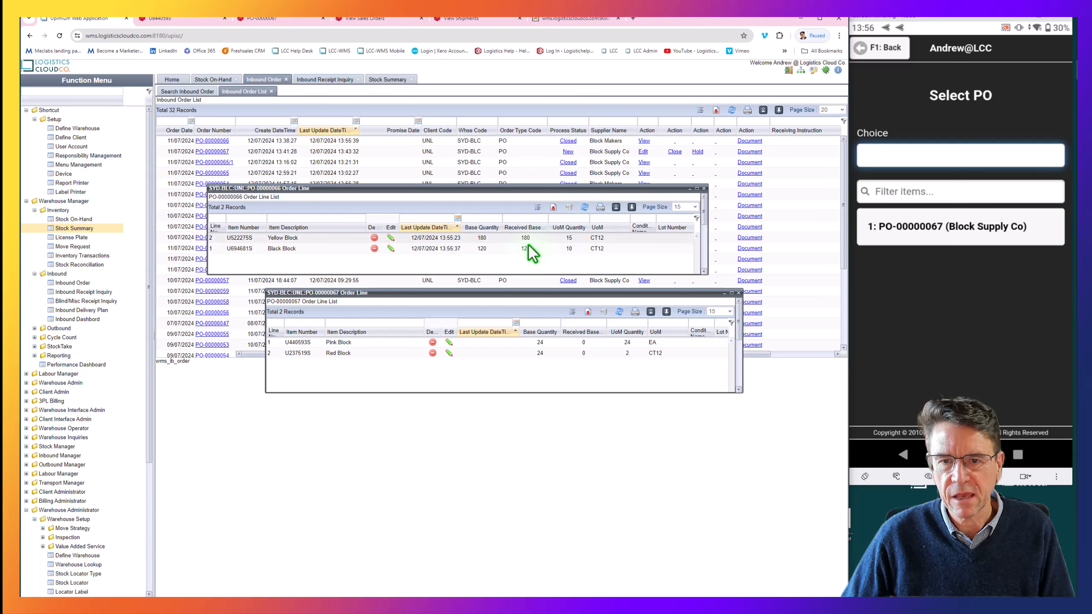
left_click(704, 188)
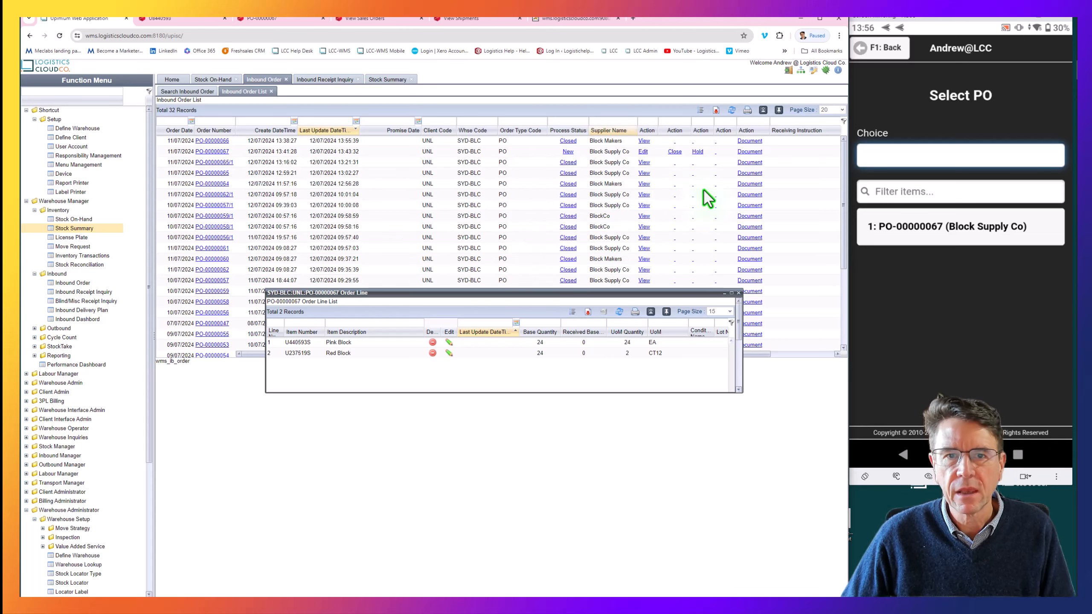
Rerun the inbound receipt search and review the line details of the latest Block Makers receipt.
left_click(328, 82)
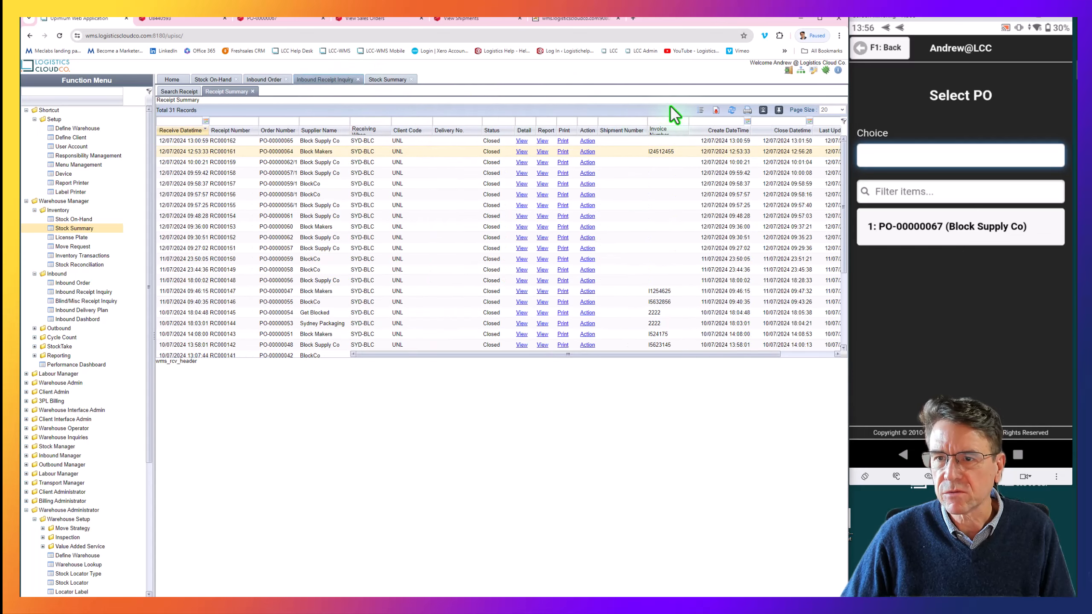
left_click(172, 94)
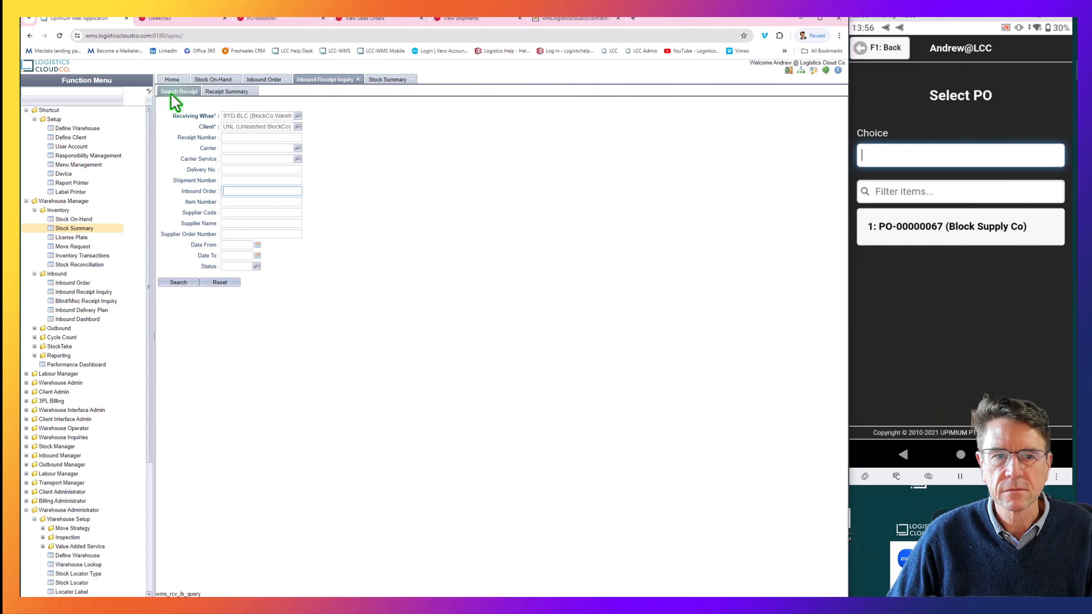
left_click(172, 284)
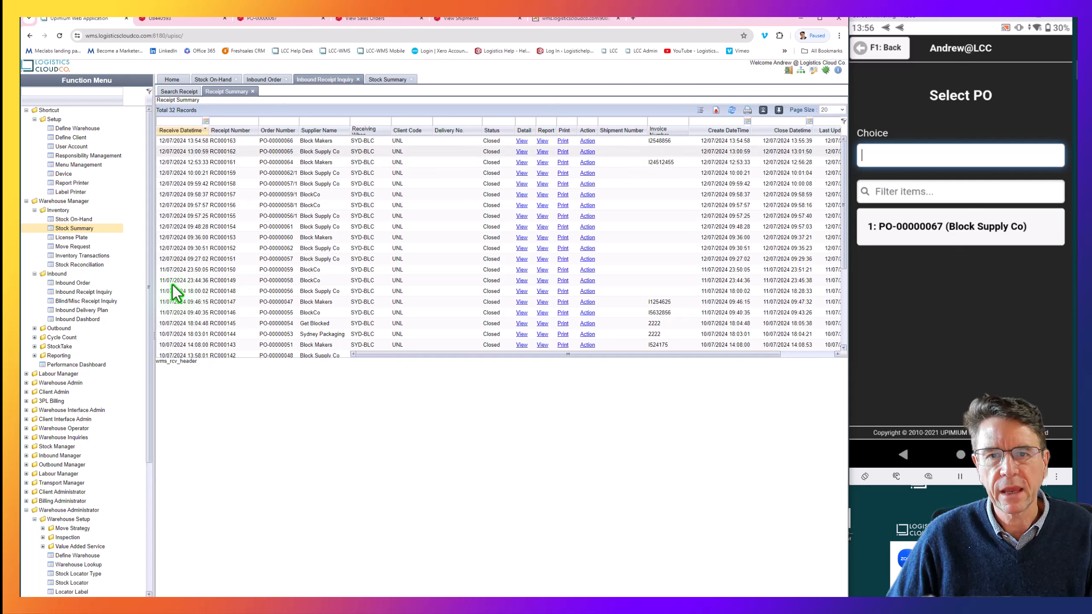
left_click(520, 142)
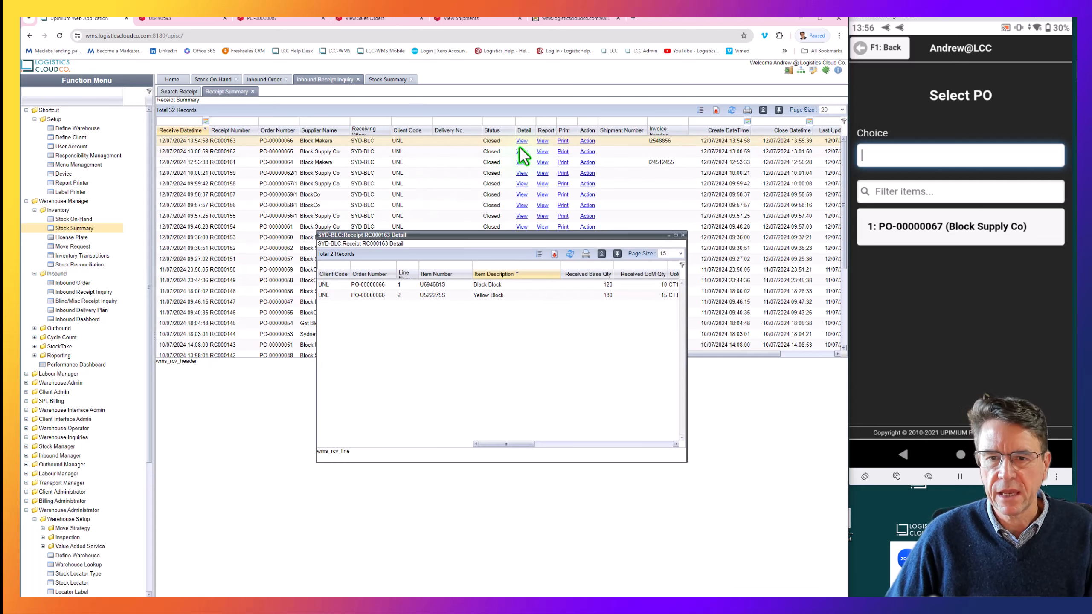
left_click_drag(564, 448, 543, 443)
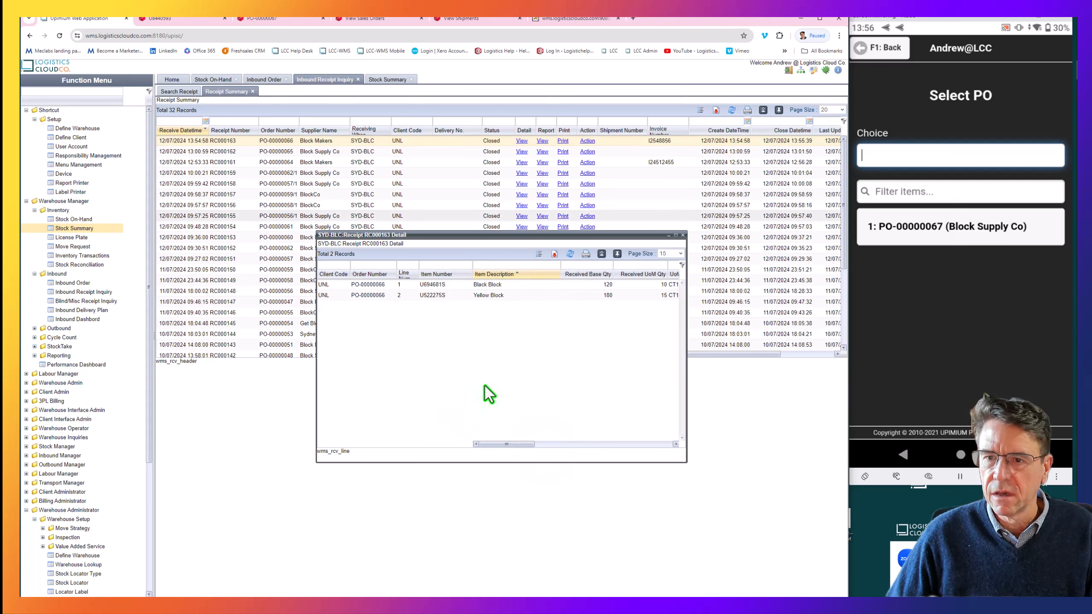
left_click(682, 235)
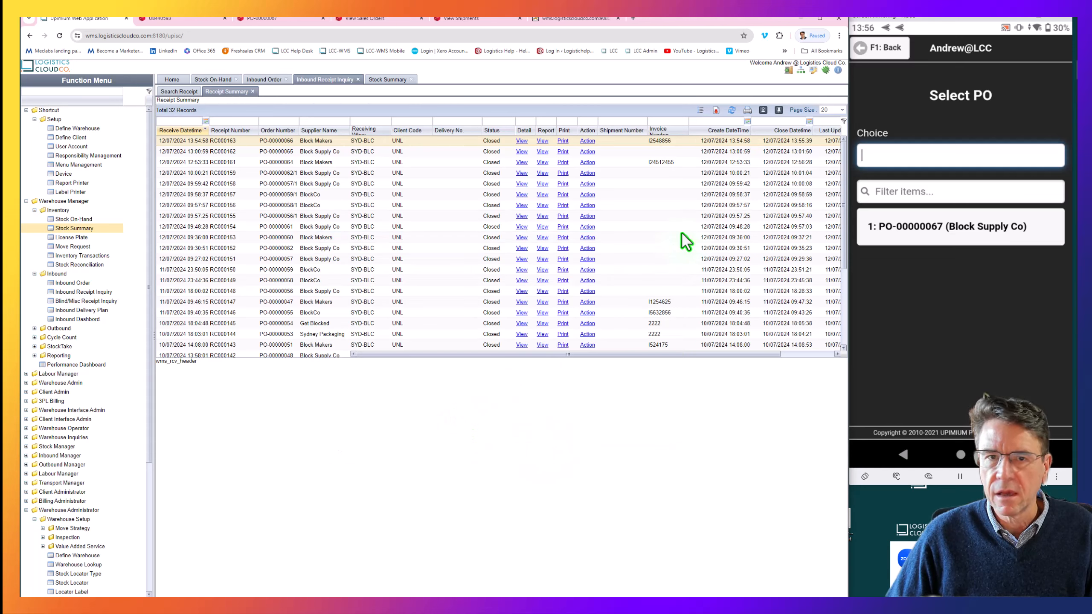
Bring up the open Block Supply Co order's lines in the WMS and start its receipt on the handheld without an invoice number.
left_click(263, 80)
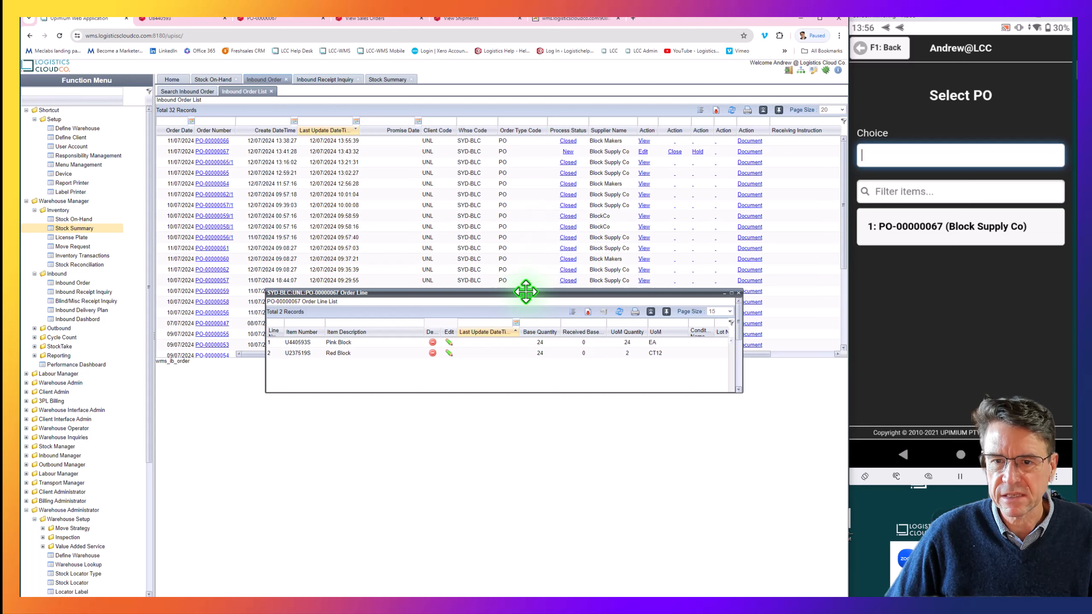
left_click_drag(524, 291, 524, 190)
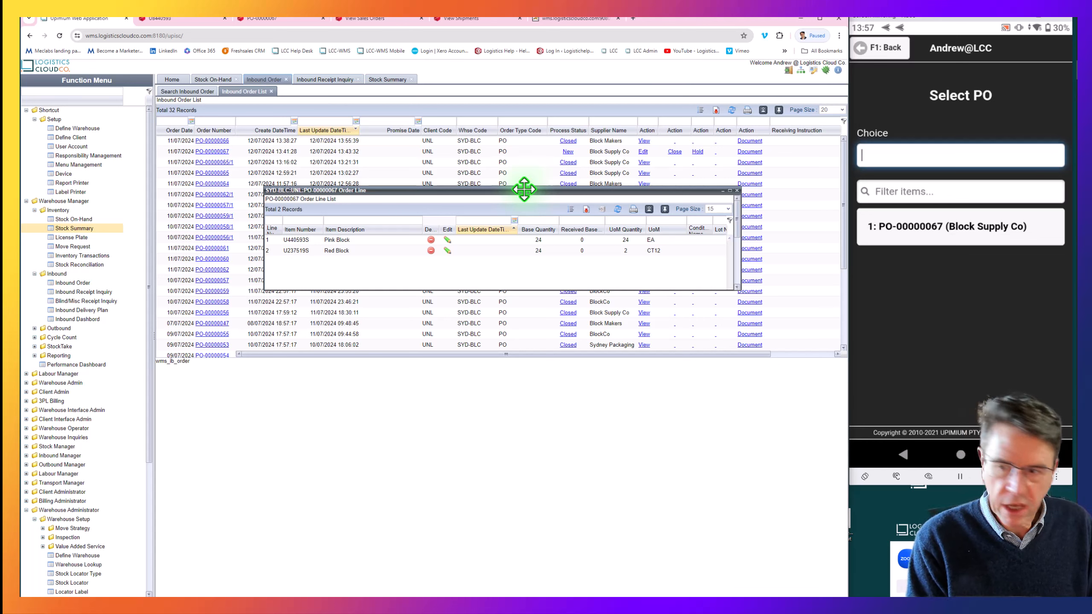
left_click(996, 220)
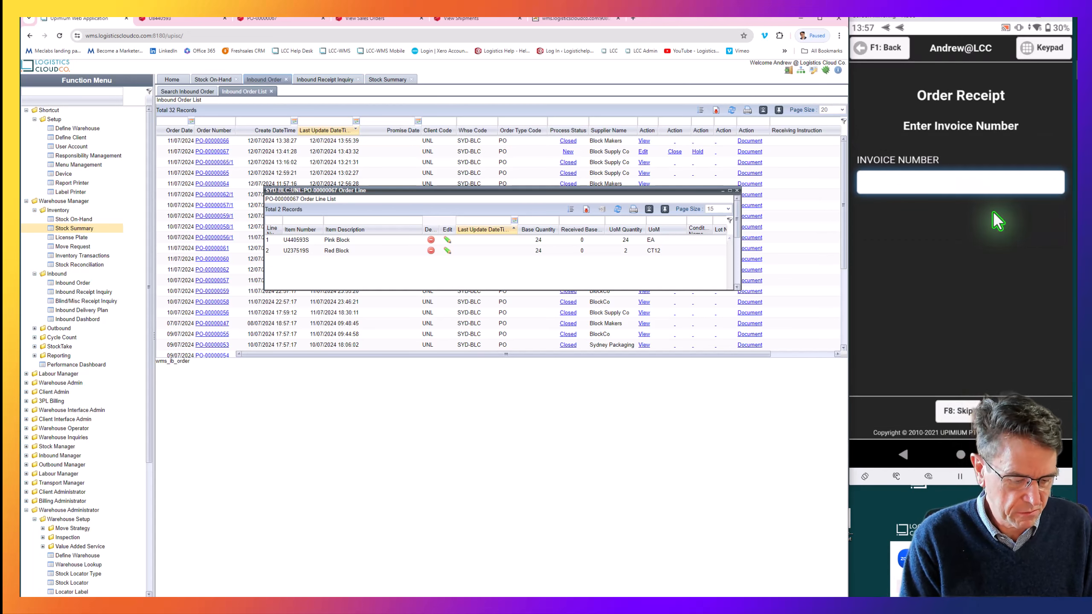
key("Return")
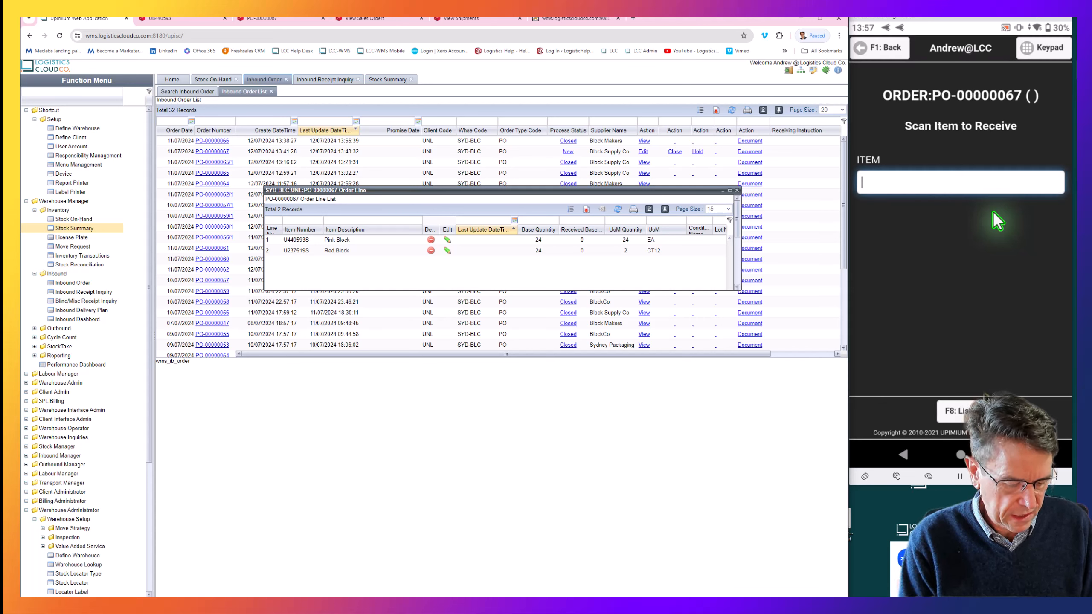
Pick Red Block (U237519S) from the order's item list and receive 1 CT12 into LPN A0086.
key("F8")
left_click(996, 220)
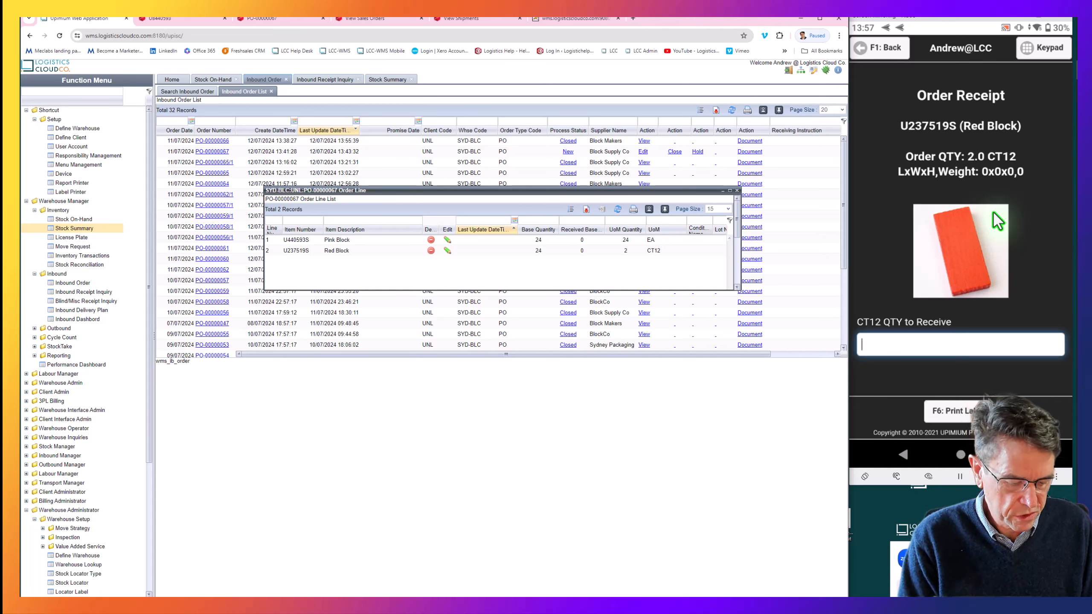
type("1")
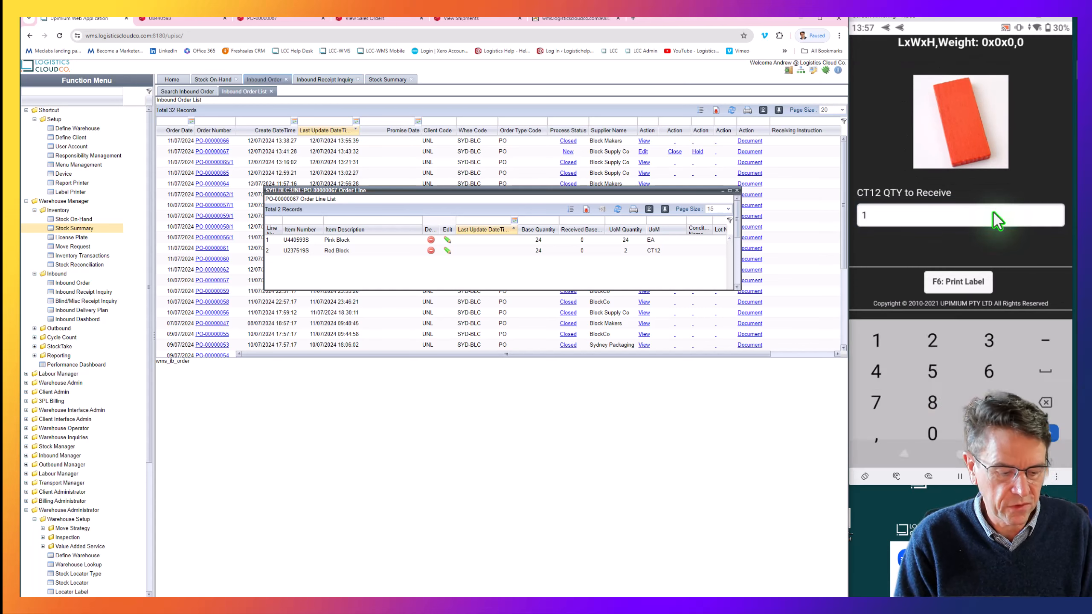
key("Return")
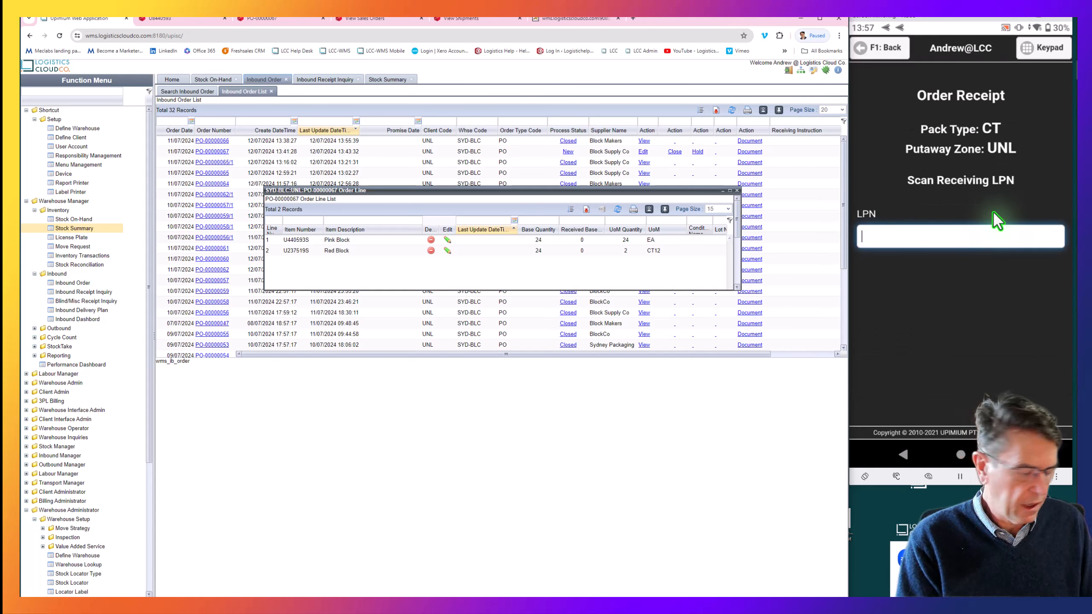
type("A00080")
key("Return")
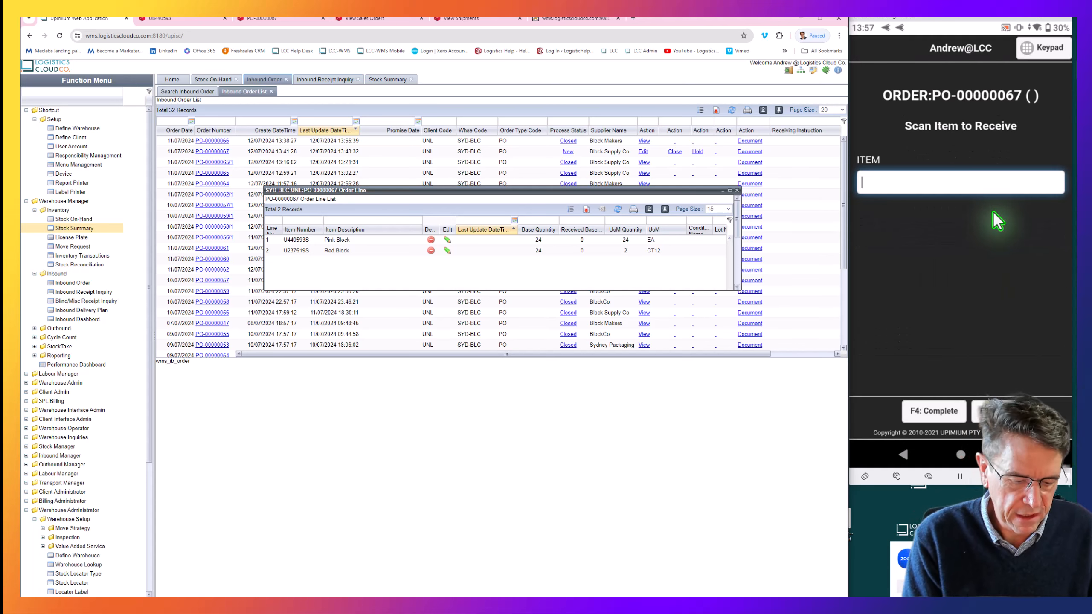
Select Pink Block (U440593S) and receive 23 EA into LPN A0086.
key("Return")
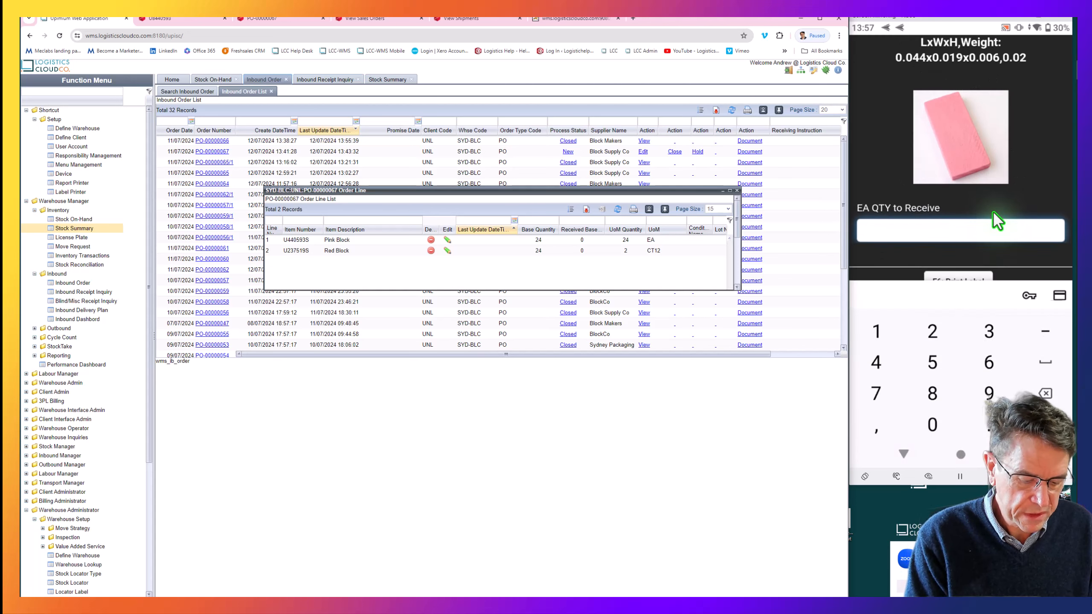
key("Return")
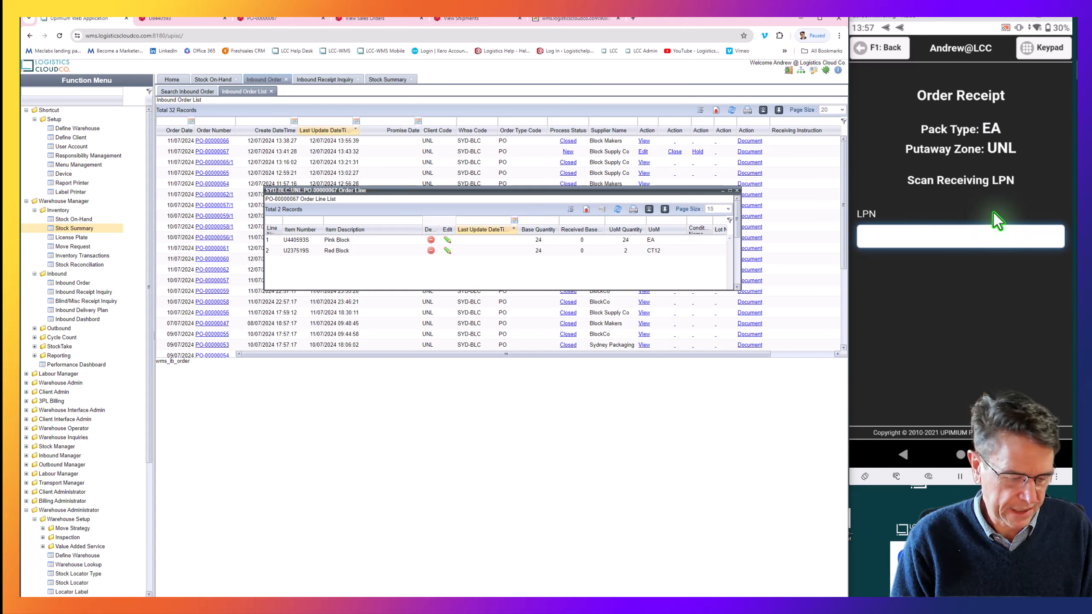
type("A0086")
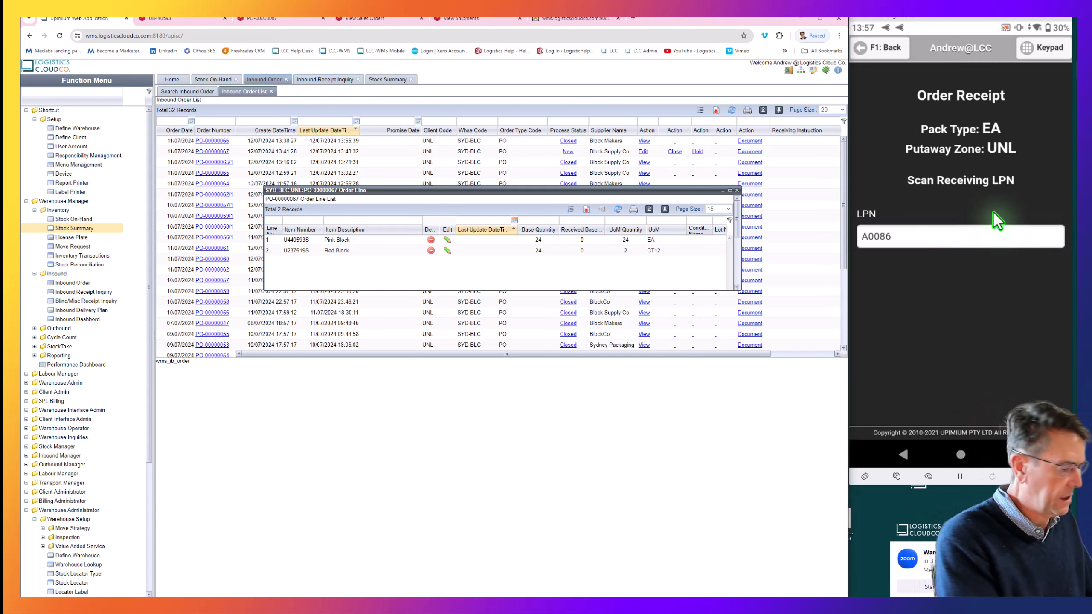
key("Return")
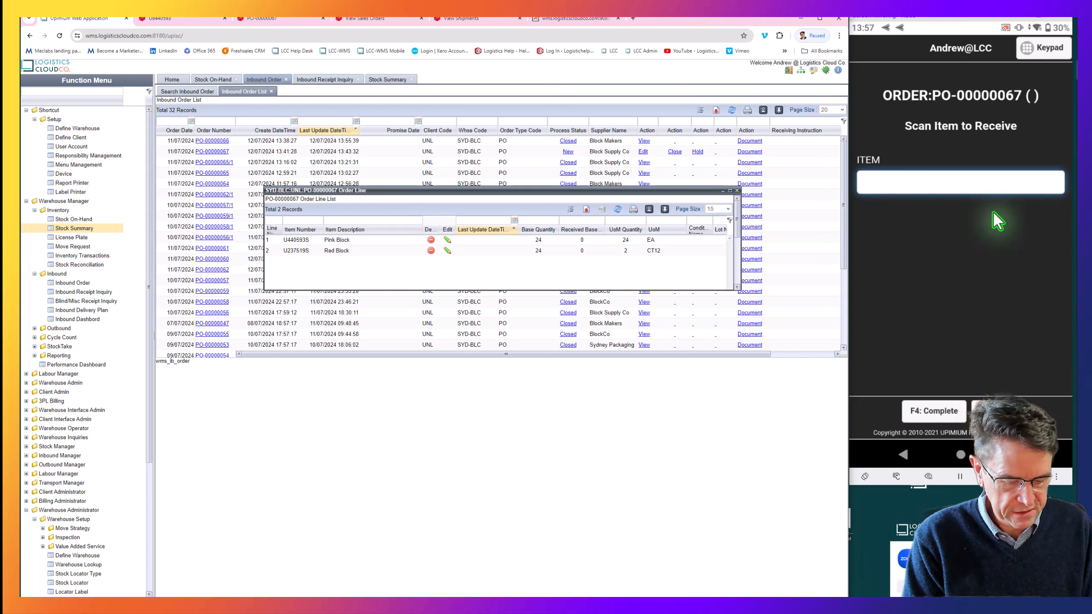
Complete the handheld receiving activity for the Block Supply Co order without closing it, and return to the purchase order entry prompt.
key("Return")
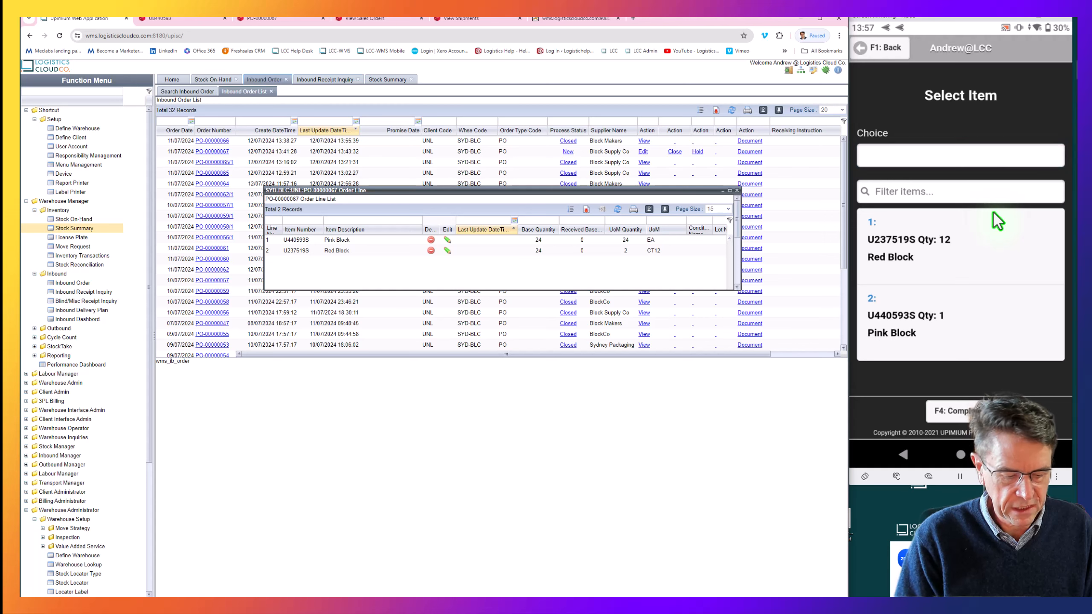
key("F4")
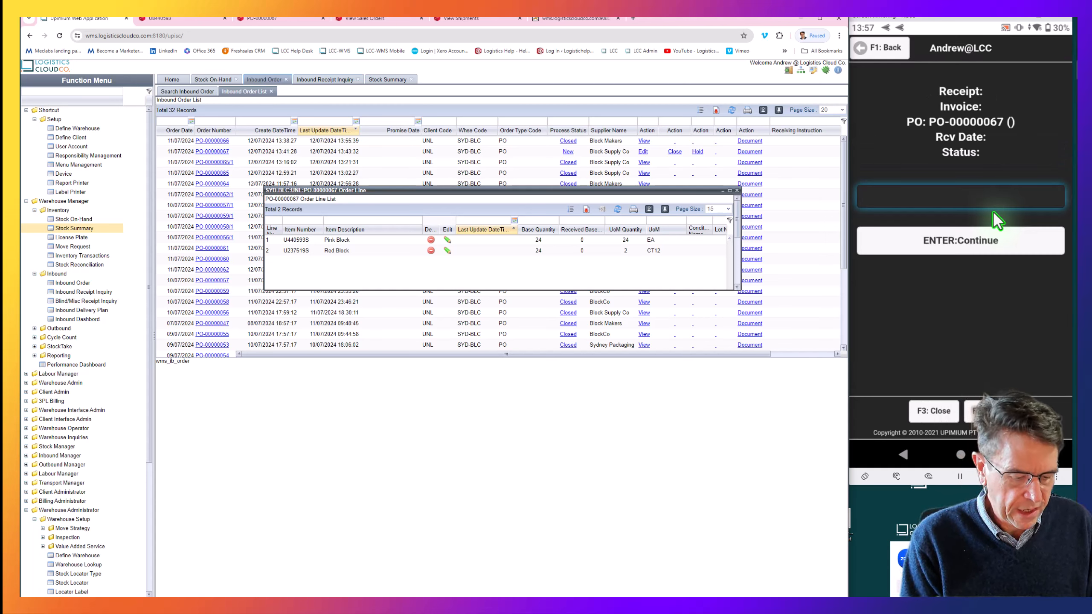
key("Return")
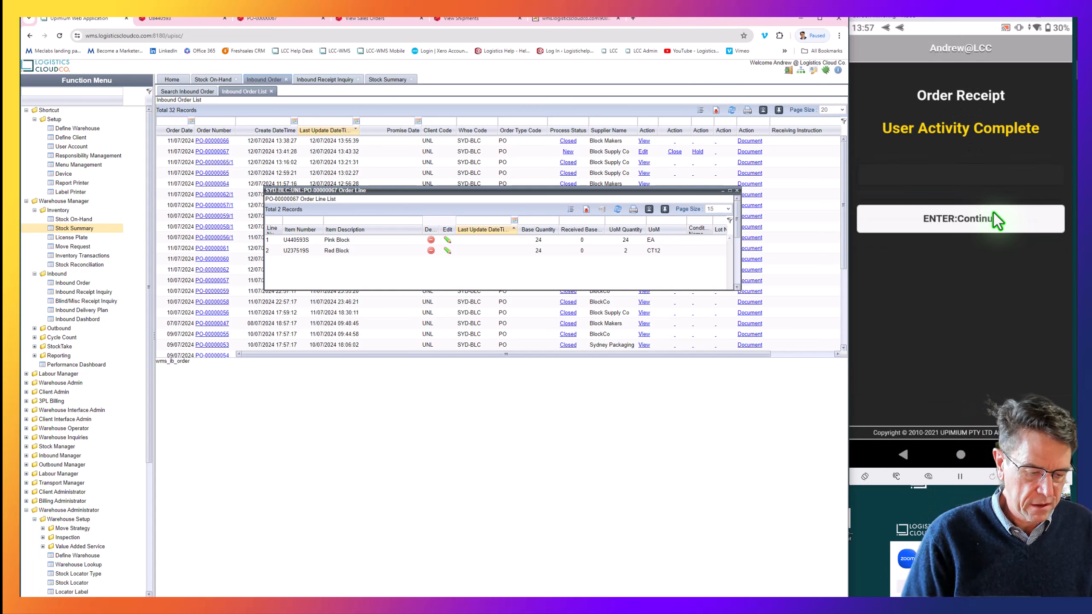
key("Return")
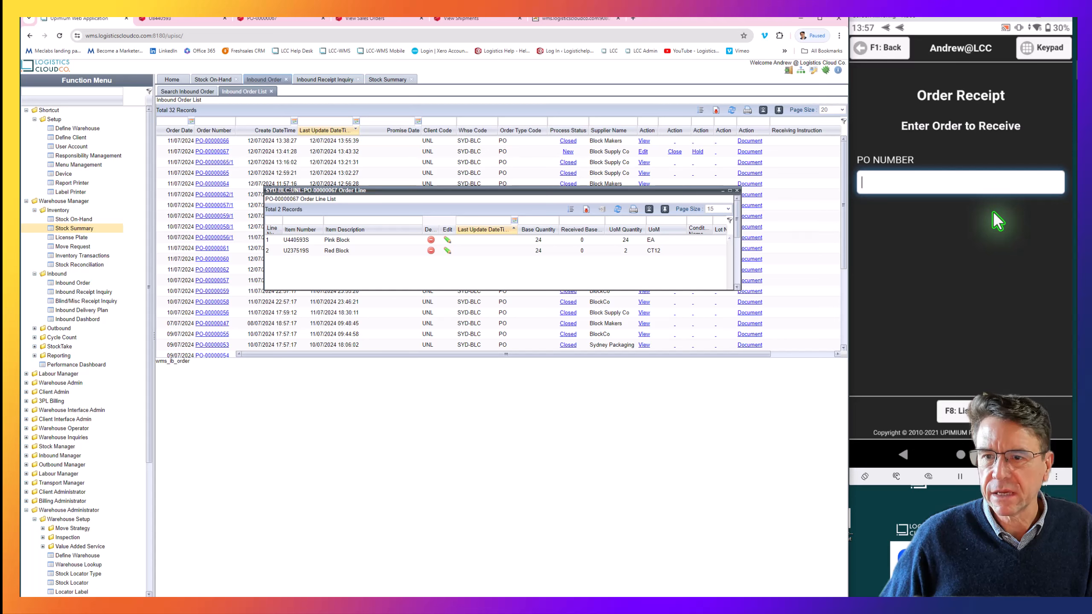
Refresh the Block Supply Co order's lines and the Inbound Order list, and close the partially received order.
left_click(616, 209)
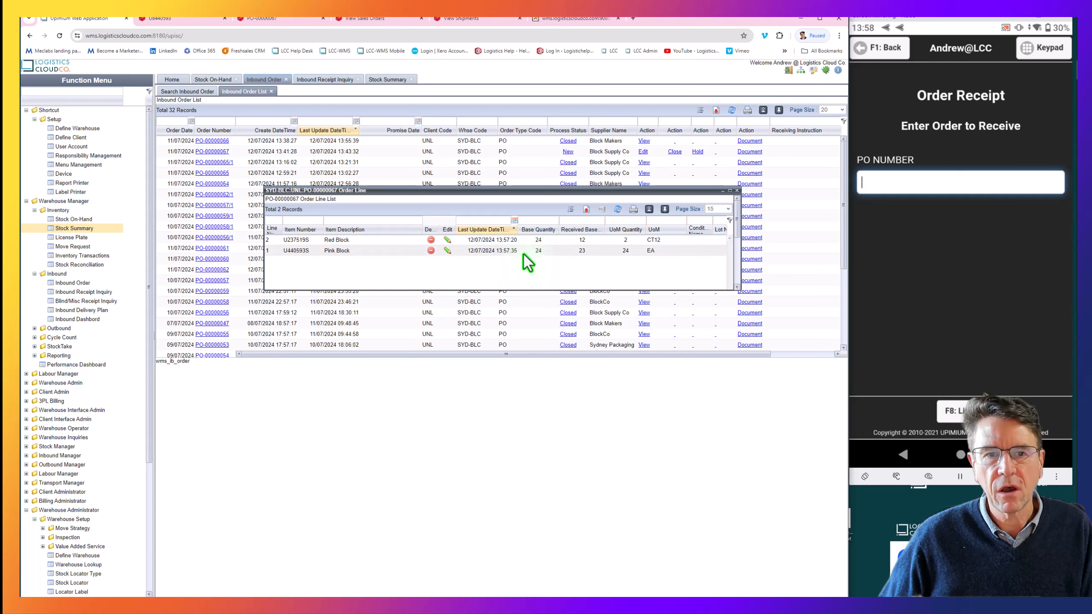
left_click(737, 191)
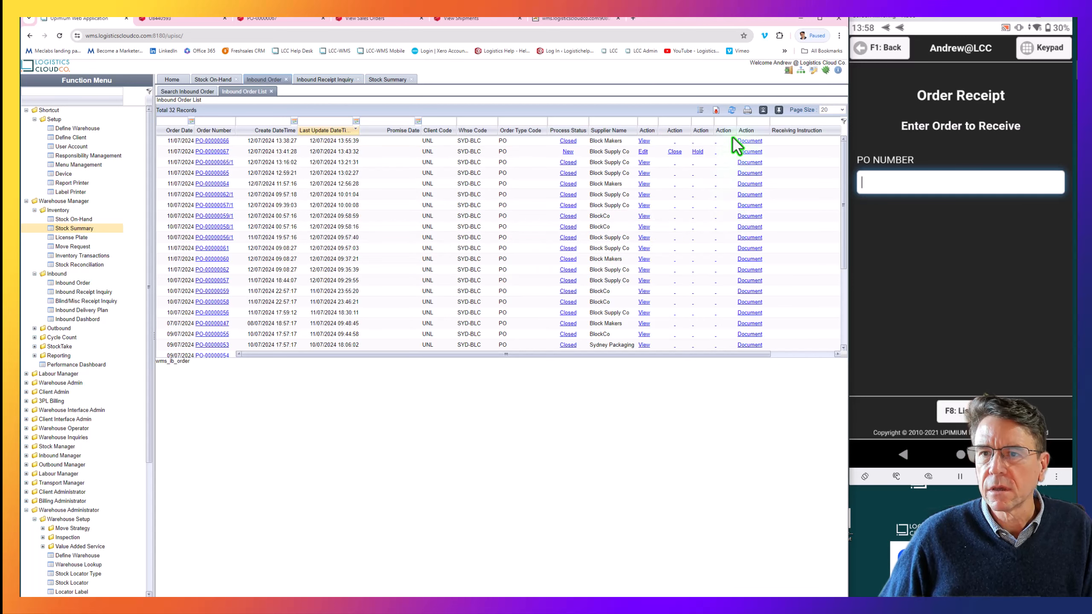
left_click(731, 110)
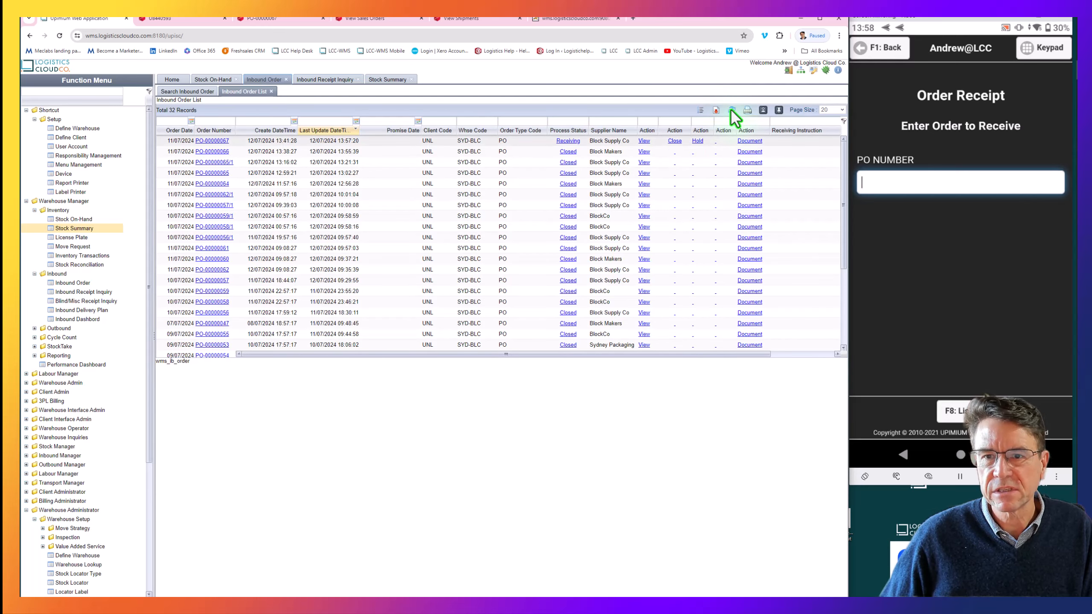
left_click(674, 141)
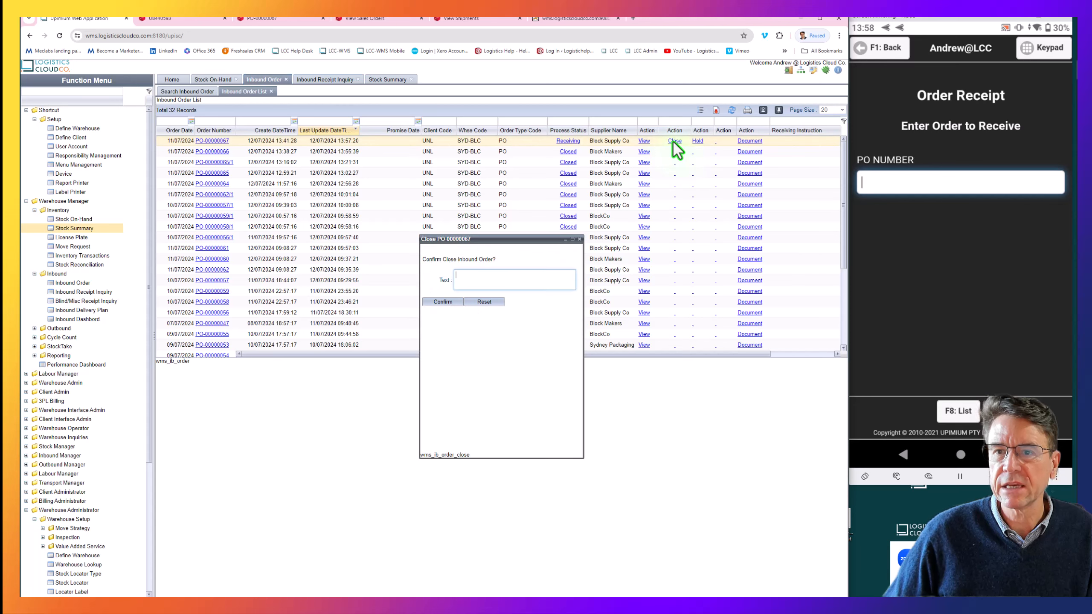
left_click(435, 303)
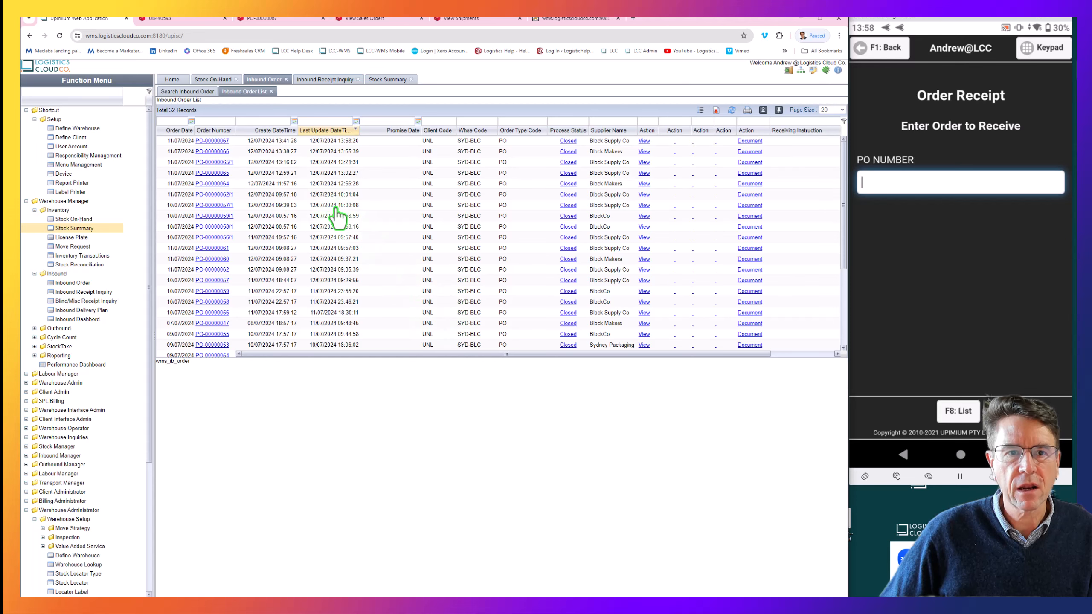
Refresh the Stock On-Hand list to check the Red Block and Pink Block stock at locator RCV.
left_click(204, 81)
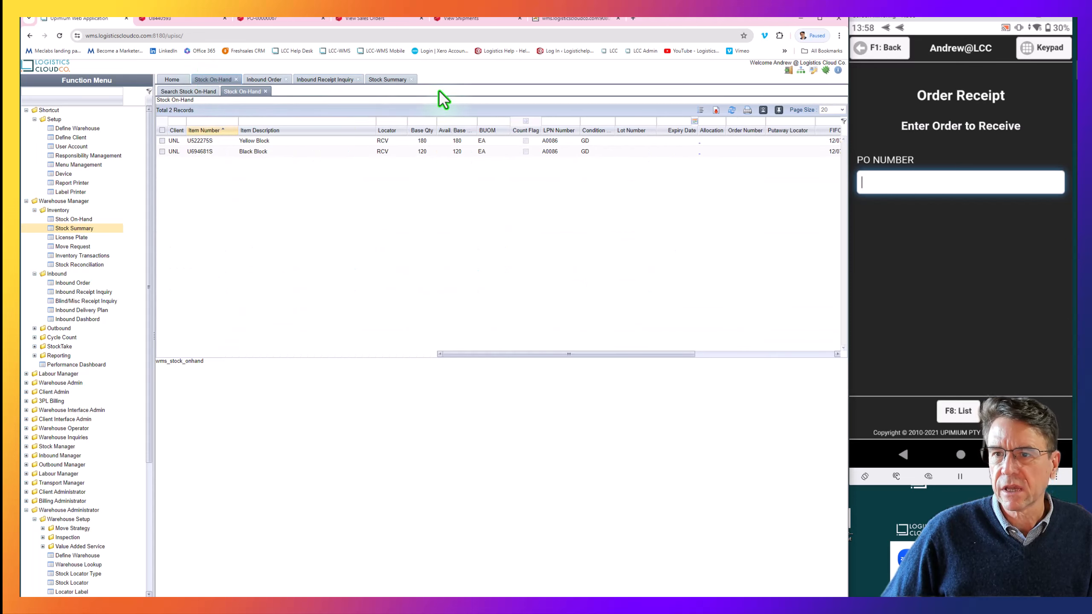
left_click(730, 110)
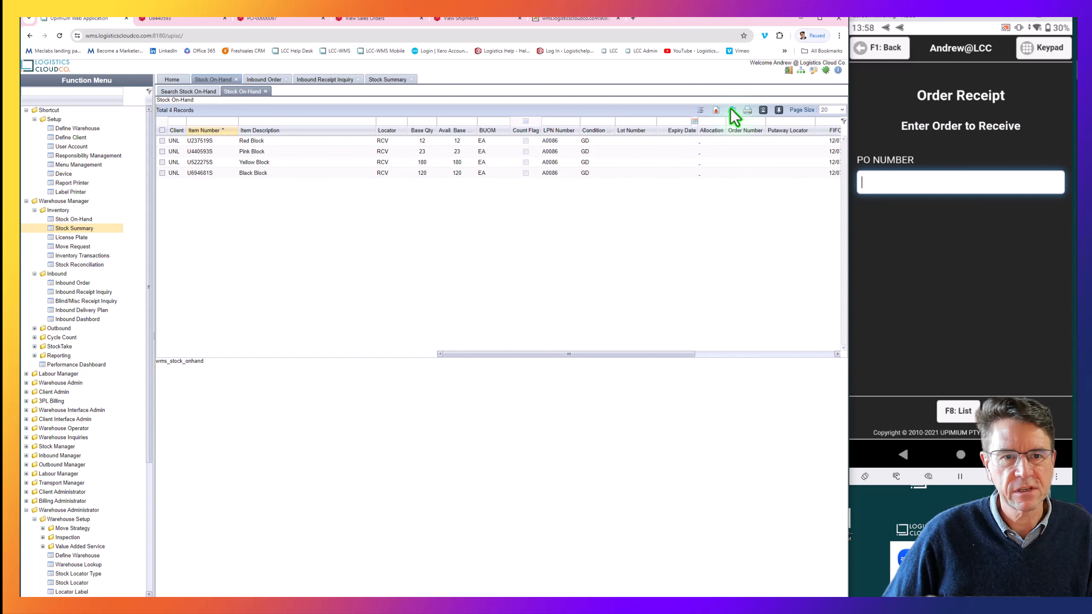
Switch to the Unleashed purchases list and open the receipted Block Makers purchase order.
left_click(264, 80)
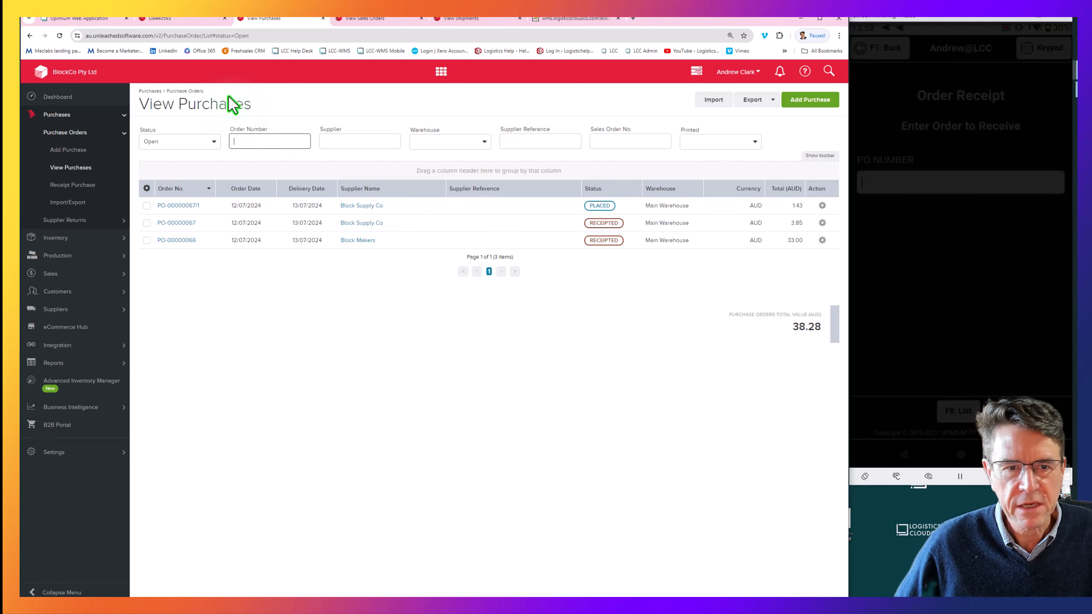
left_click(178, 241)
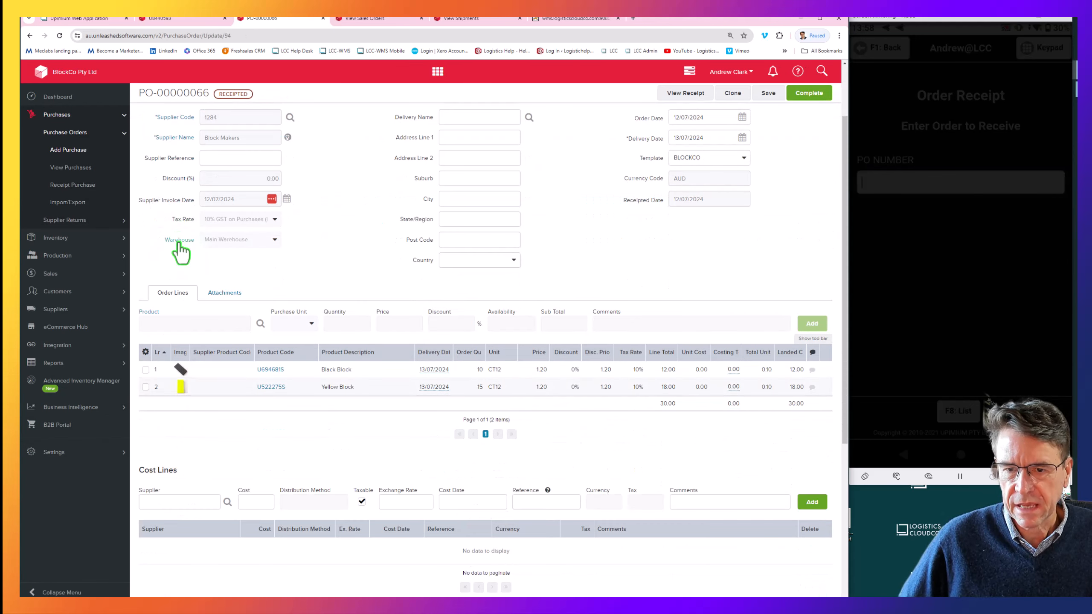
View the Block Makers order's receipt and the placed Block Supply Co order's lines, and return to the purchases list.
left_click(680, 92)
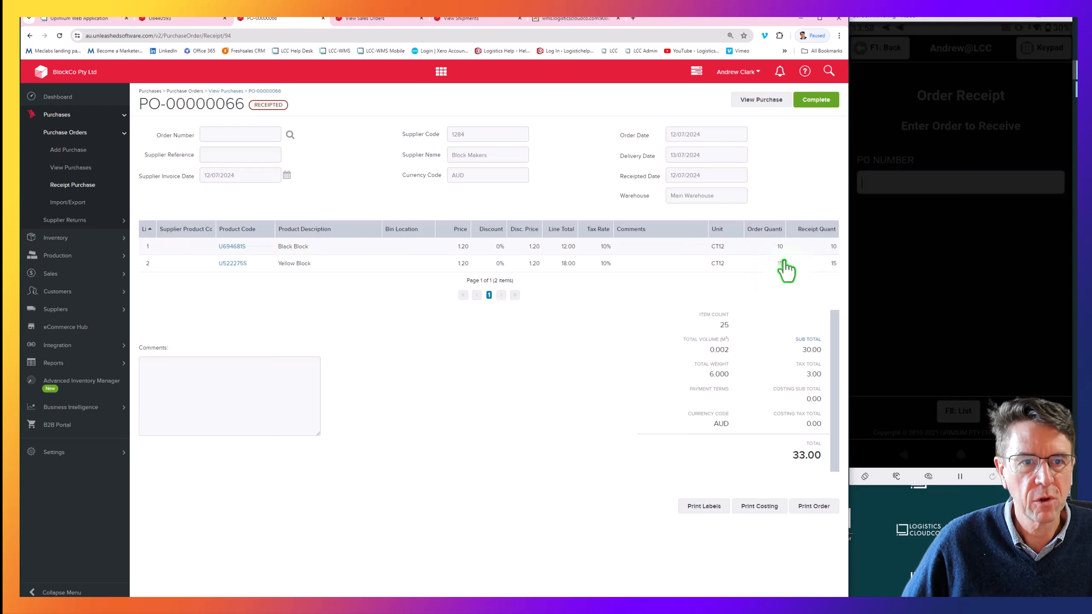
left_click(235, 91)
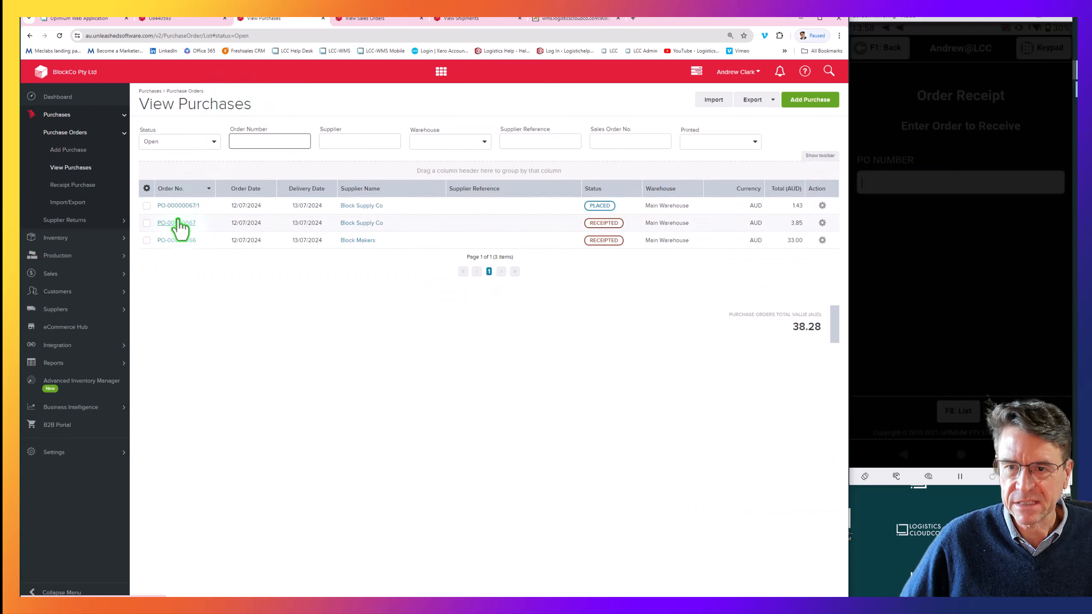
left_click(182, 206)
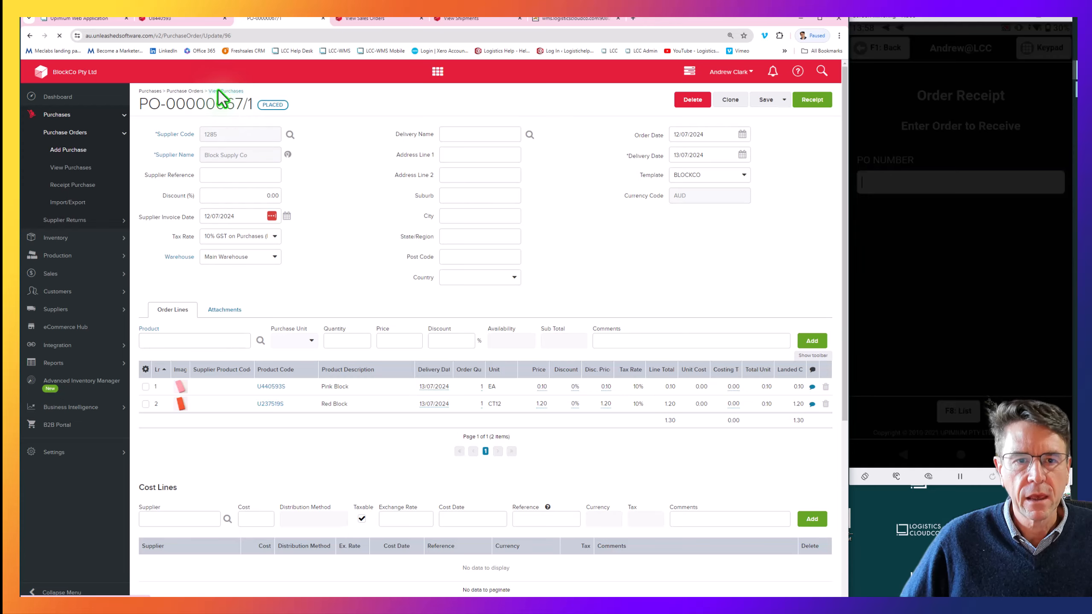
left_click(220, 92)
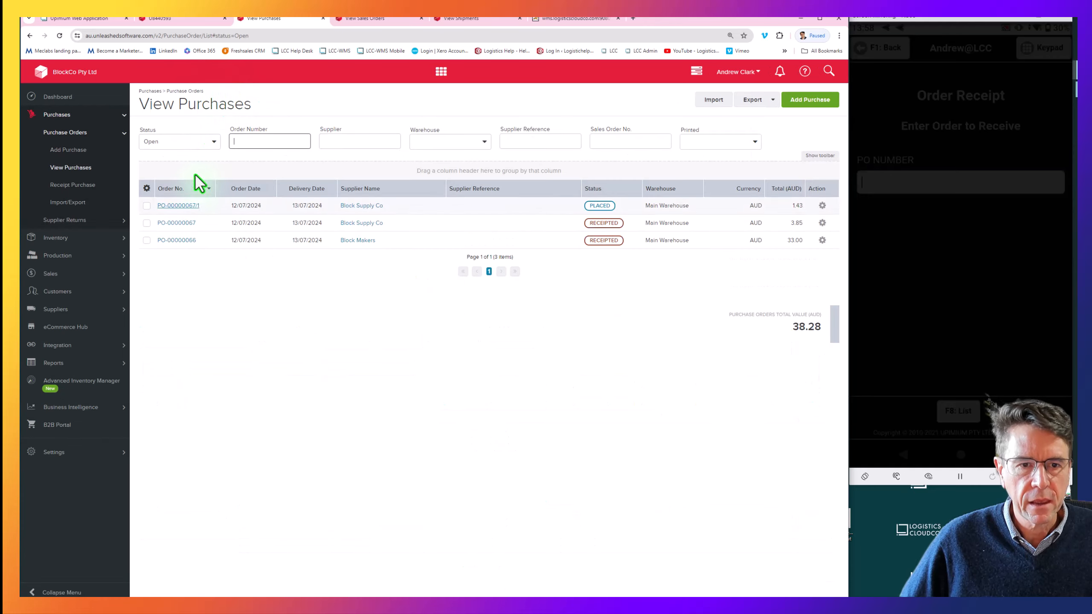
Open the receipted Block Supply Co purchase order, check its receipt quantities, and return to the order details.
left_click(181, 223)
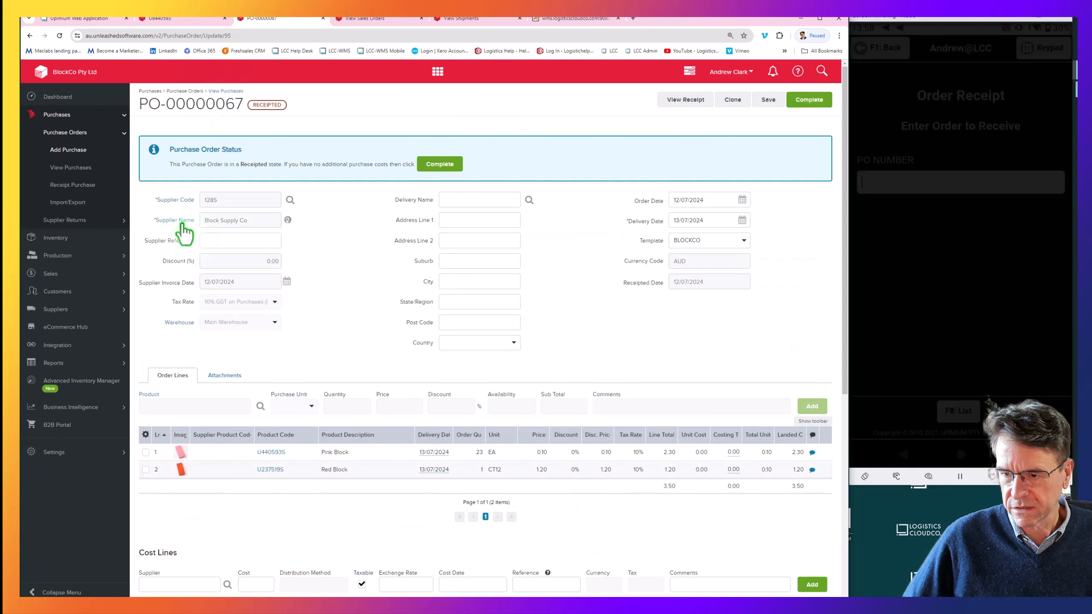
left_click(696, 102)
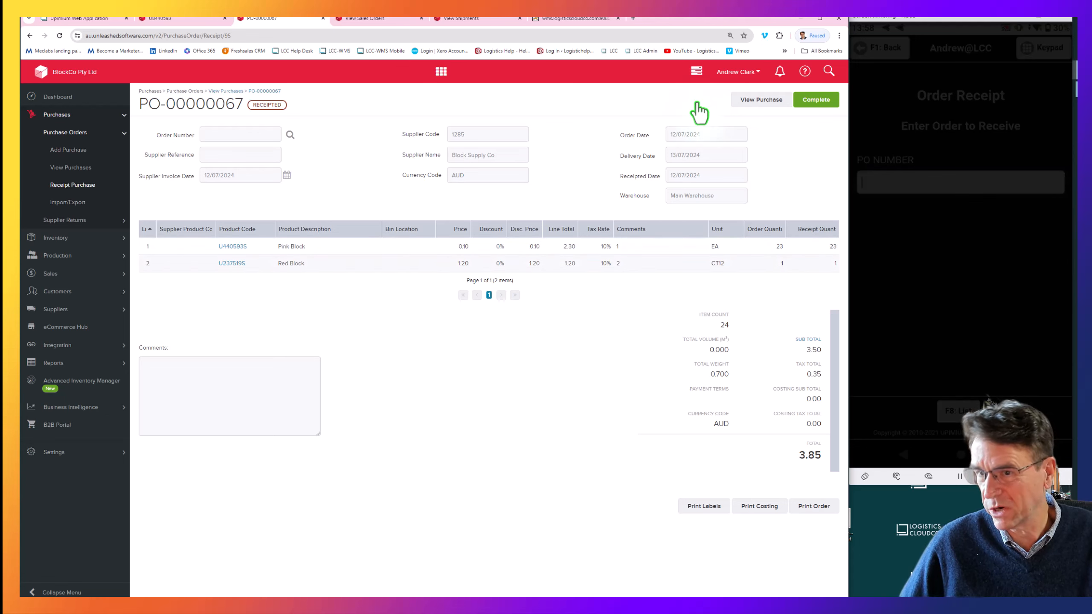
left_click(769, 103)
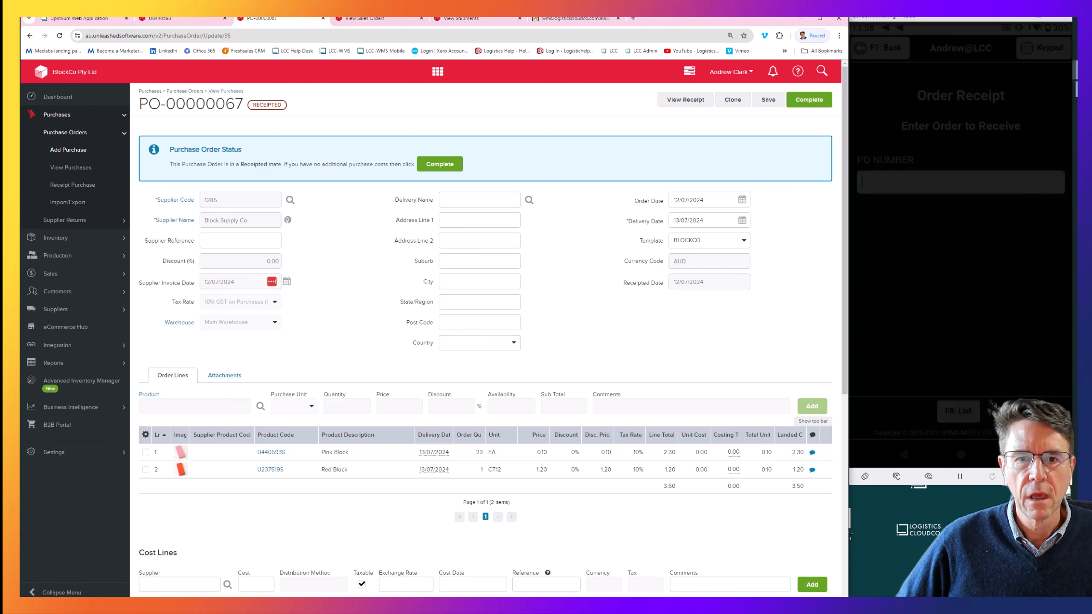
Switch to the Logistics Cloud WMS, check the quantities and units on the new Block Supply Co inbound order's lines, and close them.
left_click(88, 19)
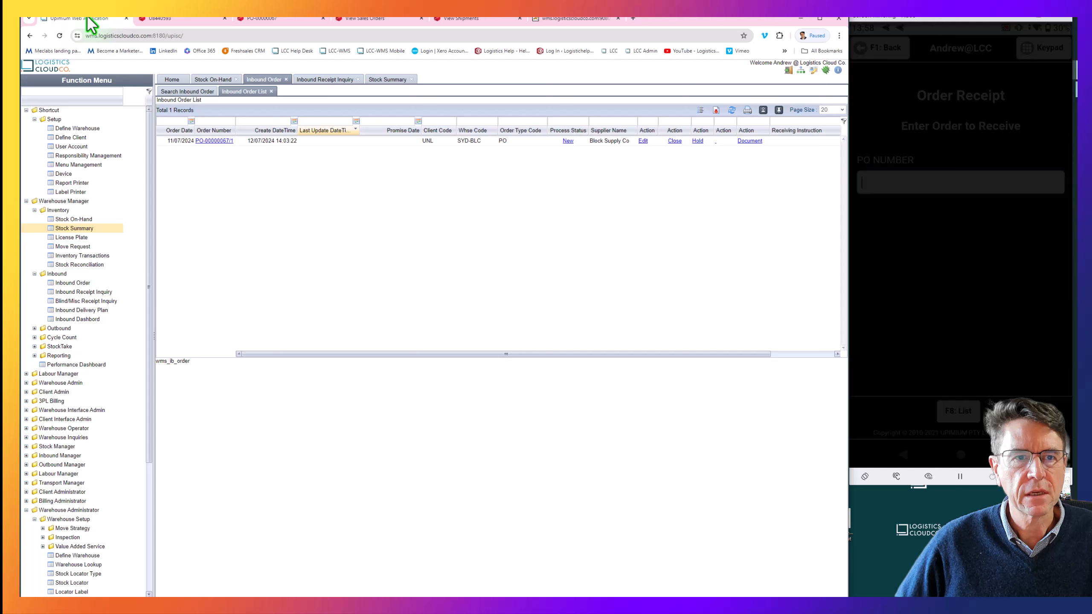
left_click(215, 144)
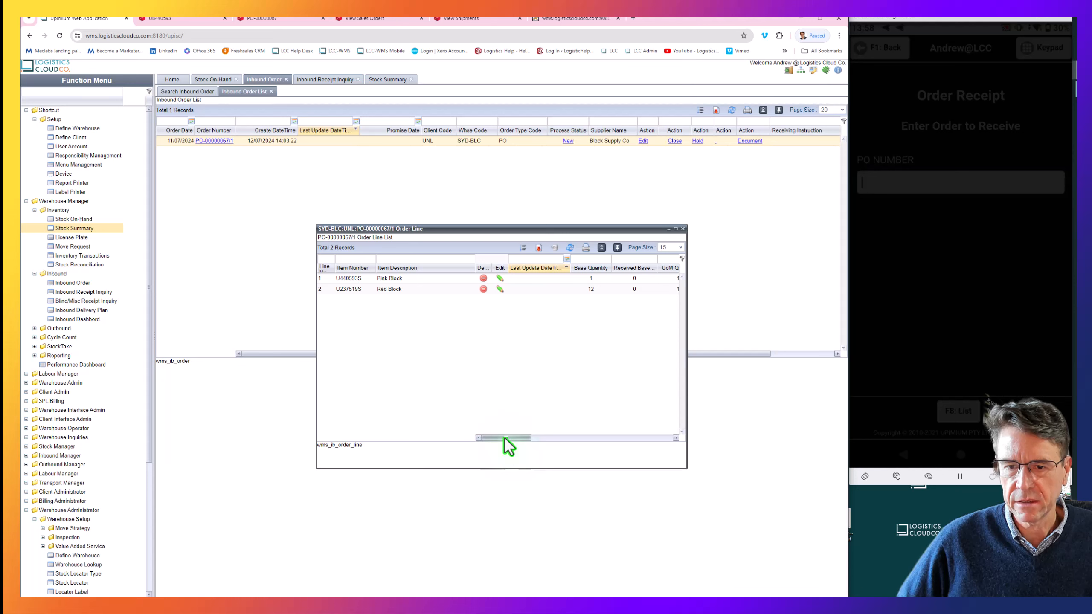
left_click_drag(504, 438, 533, 439)
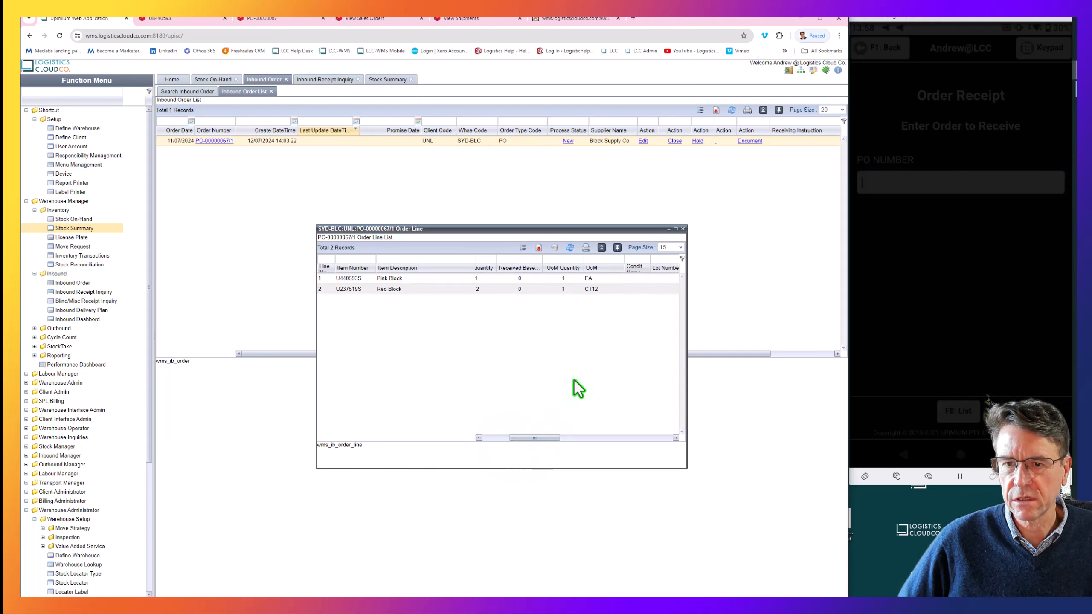
left_click(683, 229)
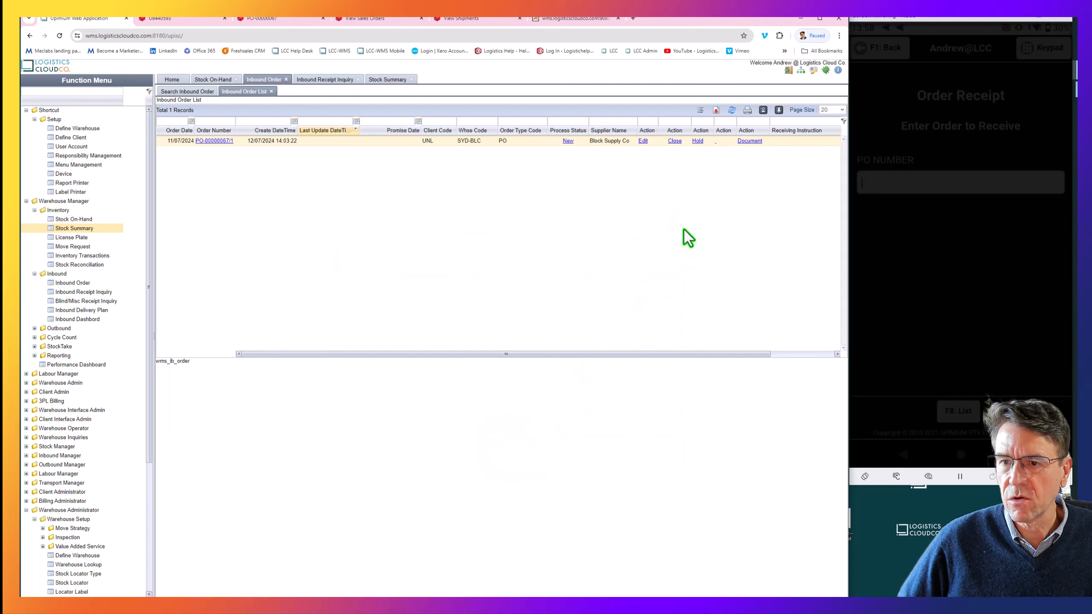